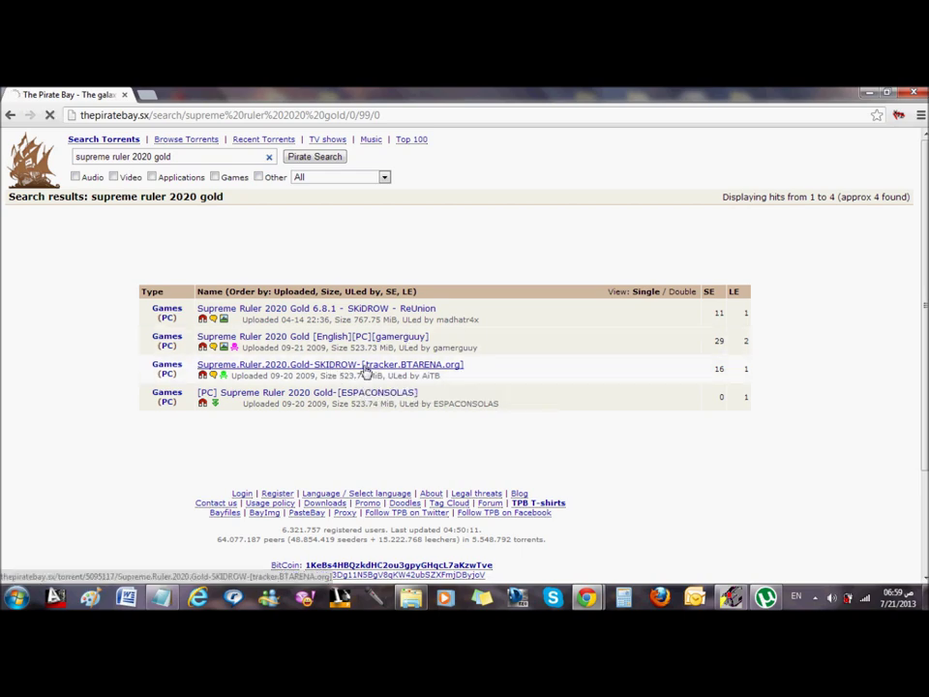
Open the Supreme.Ruler.2020.Gold-SKIDROW-[tracker.BTARENA.org] search result and look through its torrent details and comments
click(367, 372)
scroll(346, 329, down, 3)
scroll(343, 328, down, 2)
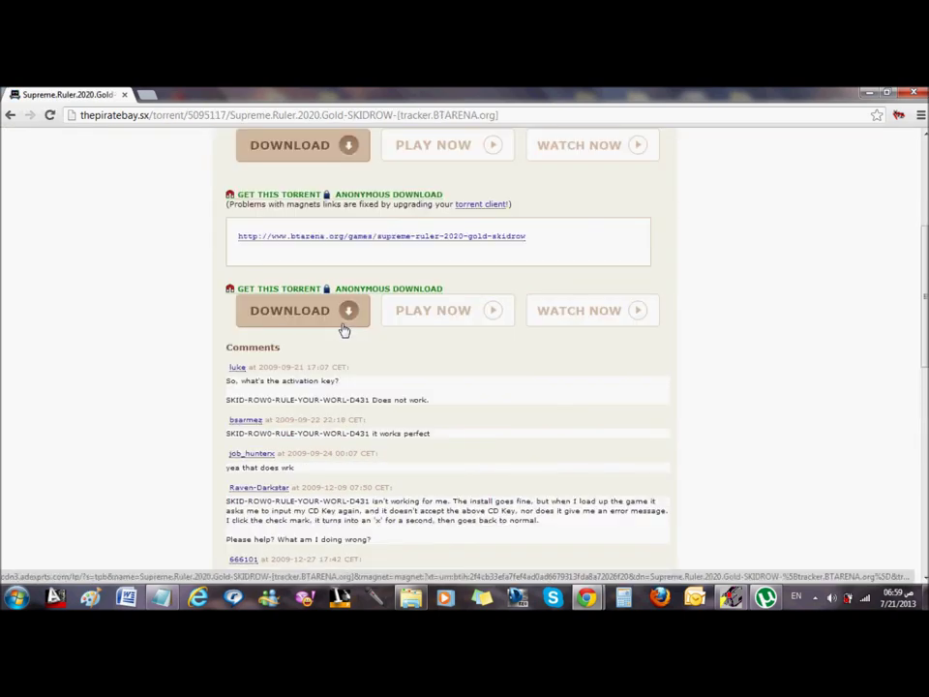
scroll(357, 328, down, 5)
scroll(357, 328, down, 3)
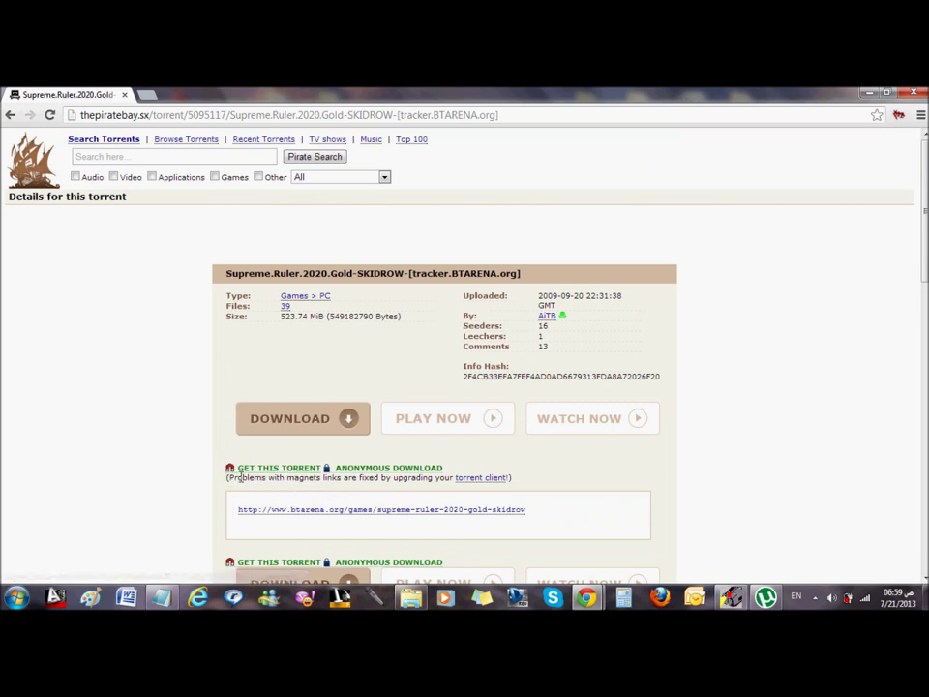
Send the torrent's magnet link to µTorrent, decline loading its trackers, and select the Supreme.Ruler.2020.Gold-SKIDROW entry
click(230, 470)
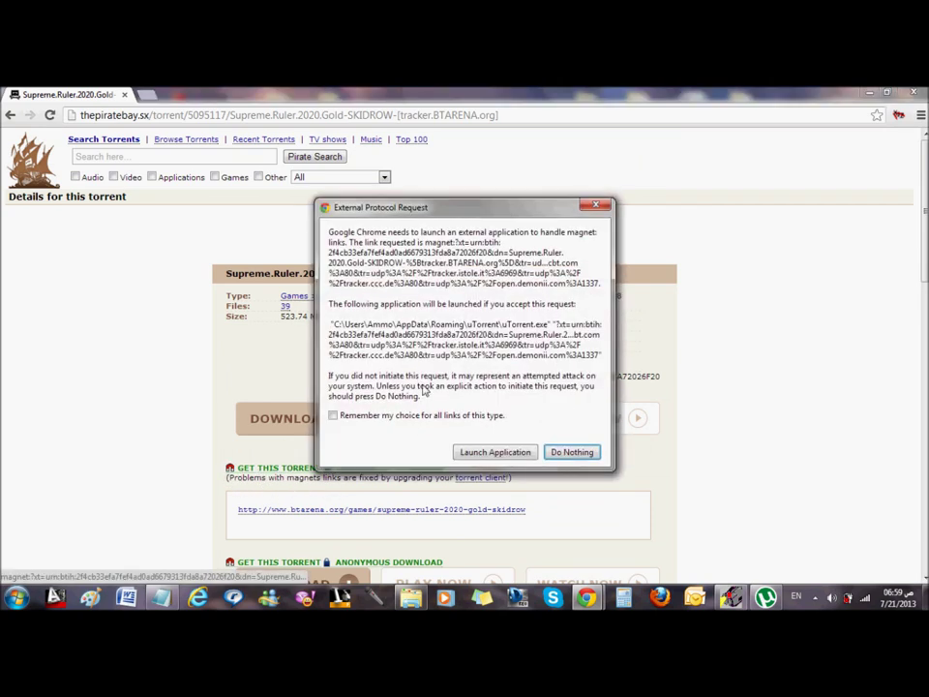
click(477, 452)
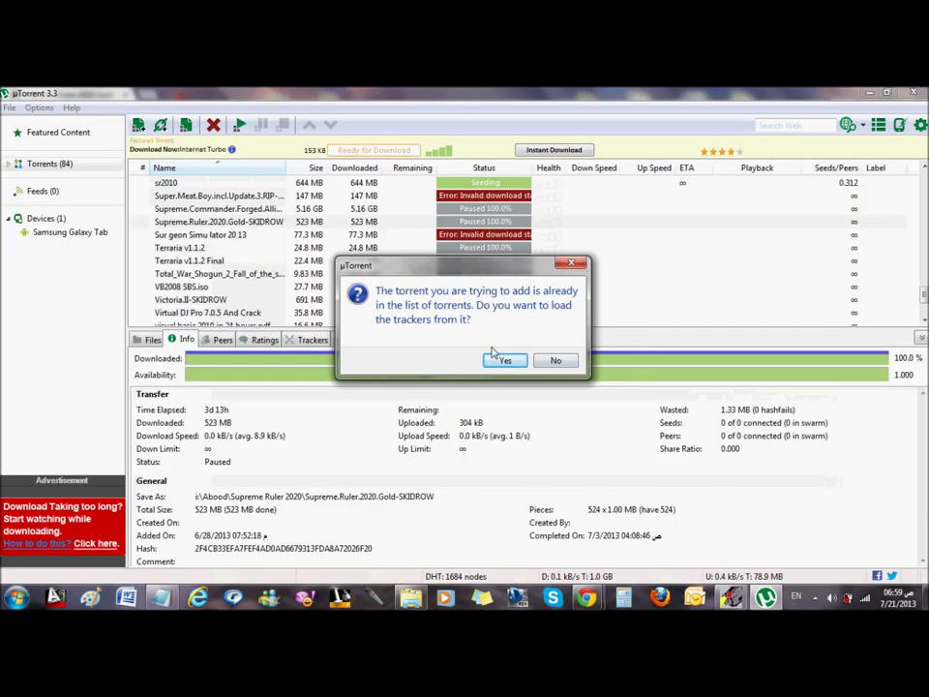
click(554, 360)
scroll(465, 252, down, 1)
scroll(473, 265, up, 1)
click(233, 222)
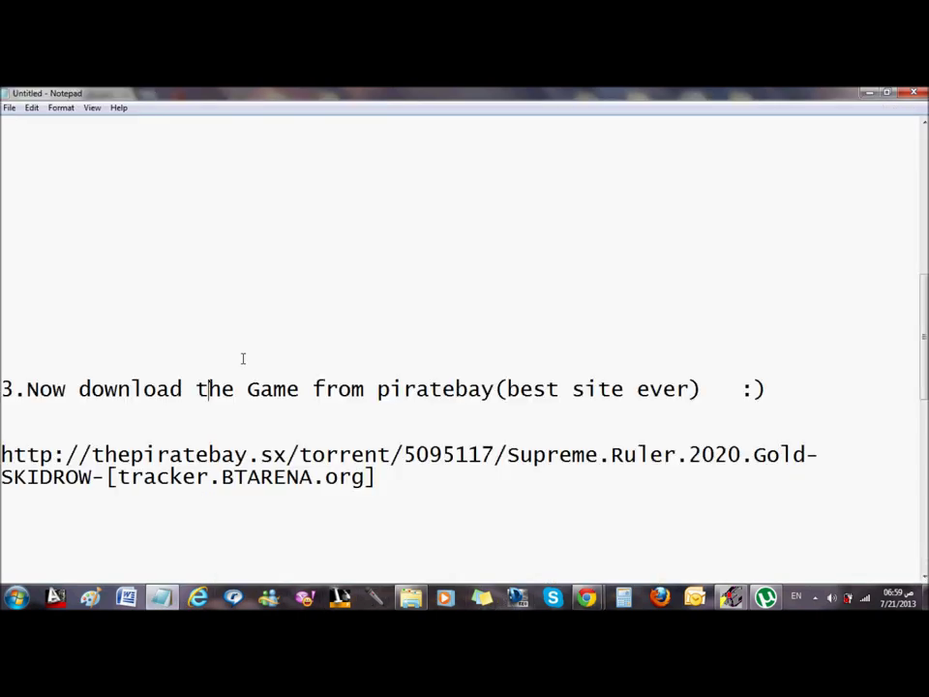
Check the Notepad notes up to the install step and open the Supreme.Ruler.2020.Gold-SKIDROW download folder from µTorrent in a maximized window
scroll(232, 348, down, 4)
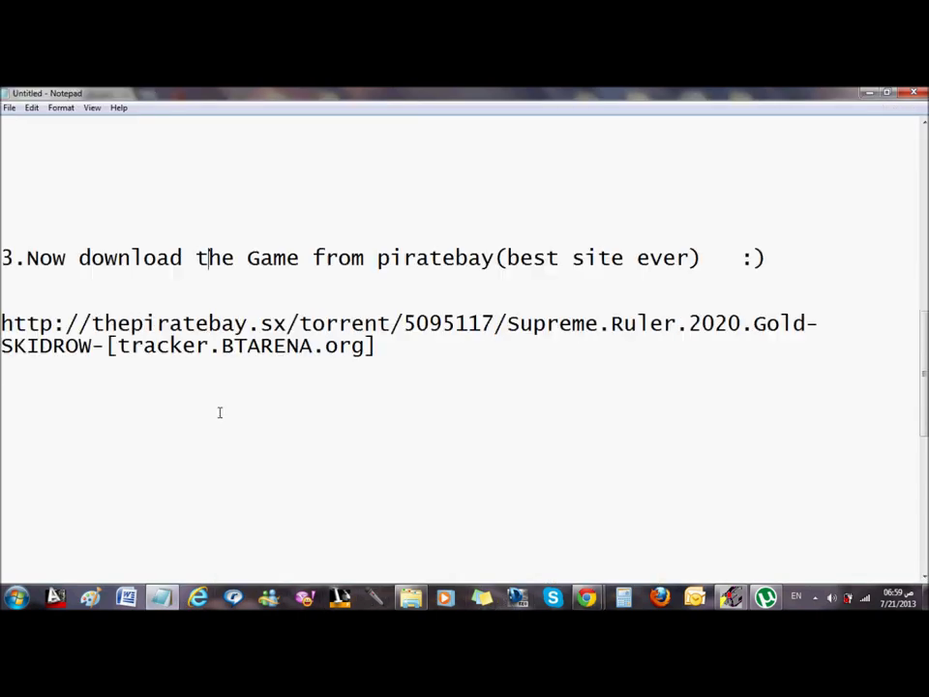
scroll(193, 455, up, 1)
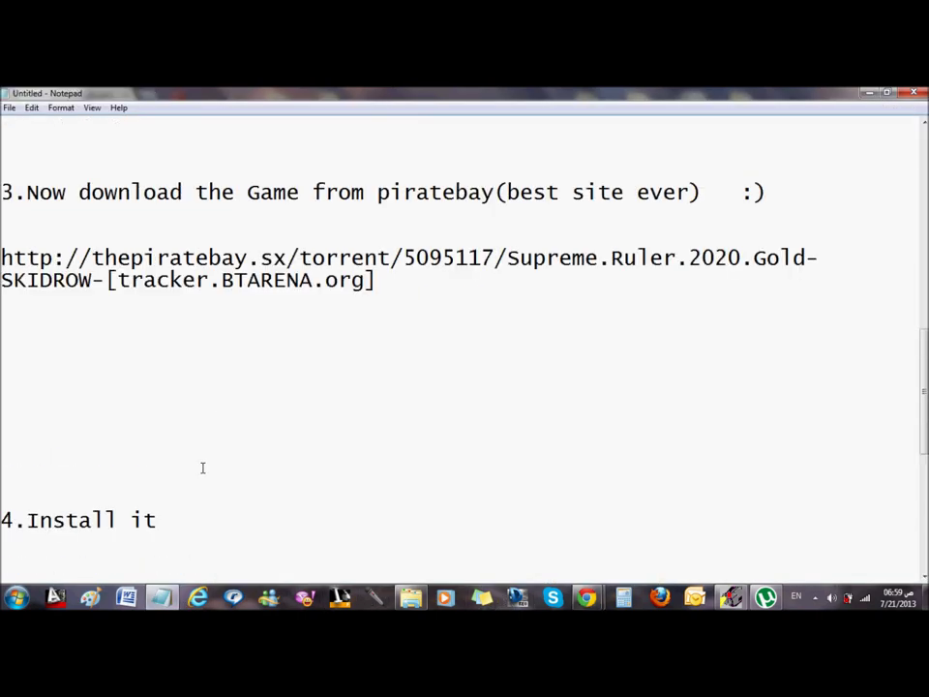
click(766, 597)
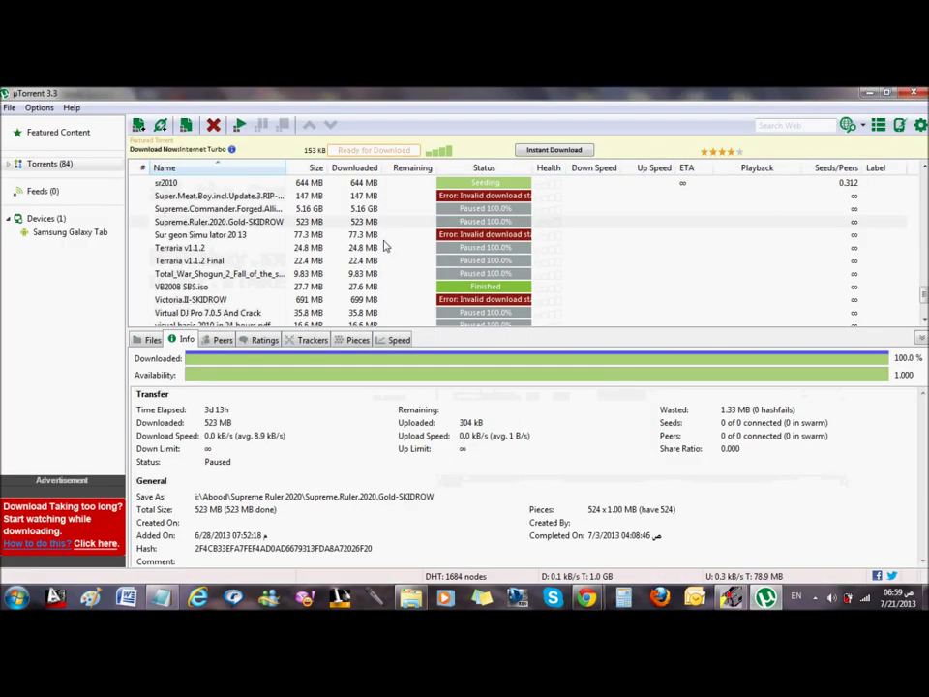
double_click(366, 224)
click(418, 373)
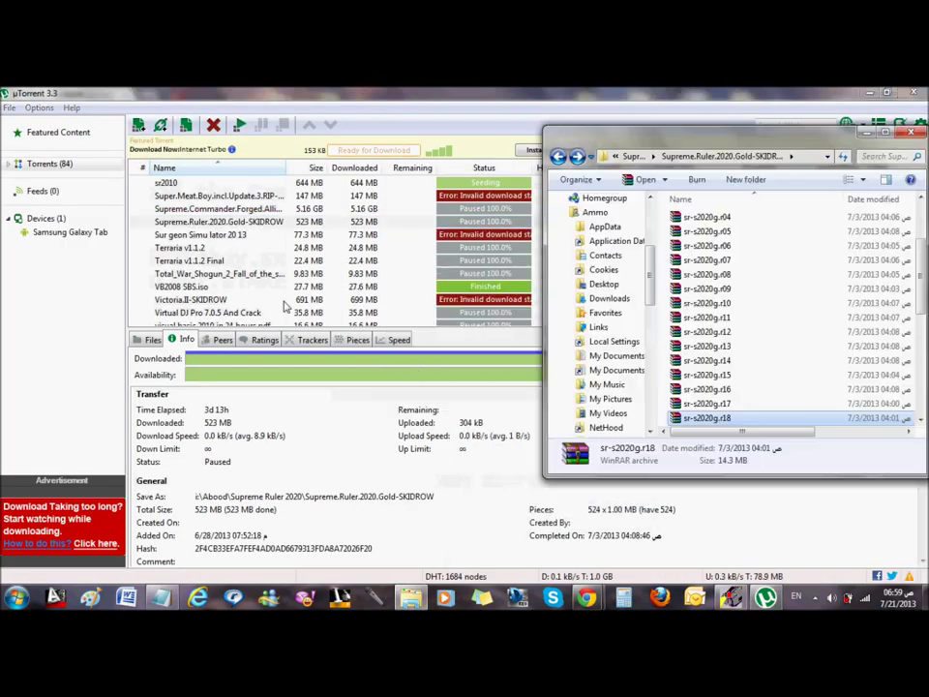
double_click(733, 143)
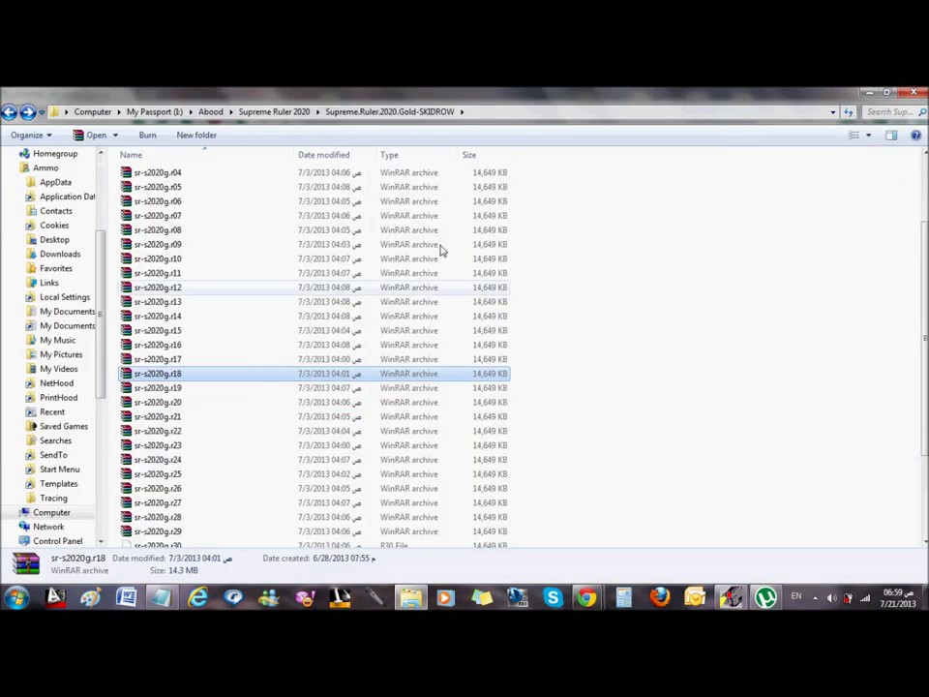
Open the disc image sr-s2020g.bin with PowerISO and continue unregistered
scroll(439, 250, up, 3)
drag(681, 179, 560, 267)
click(367, 202)
right_click(362, 206)
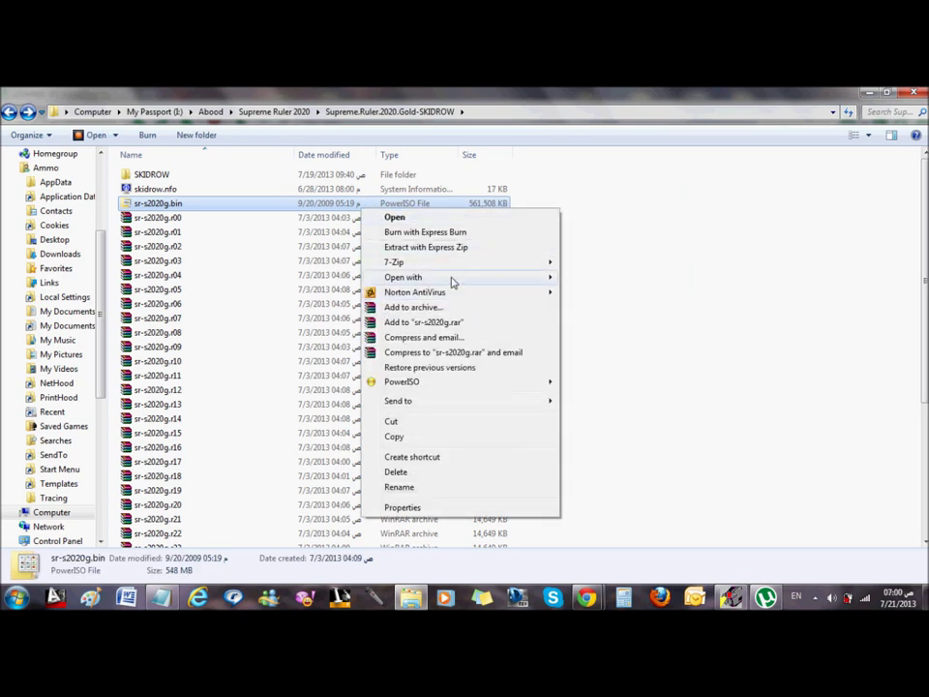
mouse_move(449, 280)
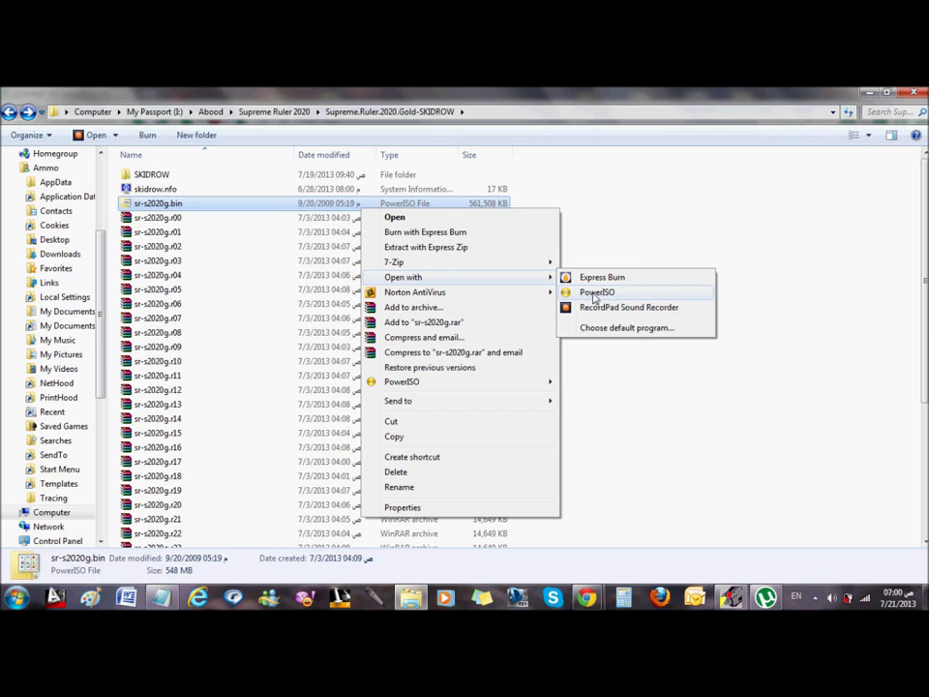
click(594, 294)
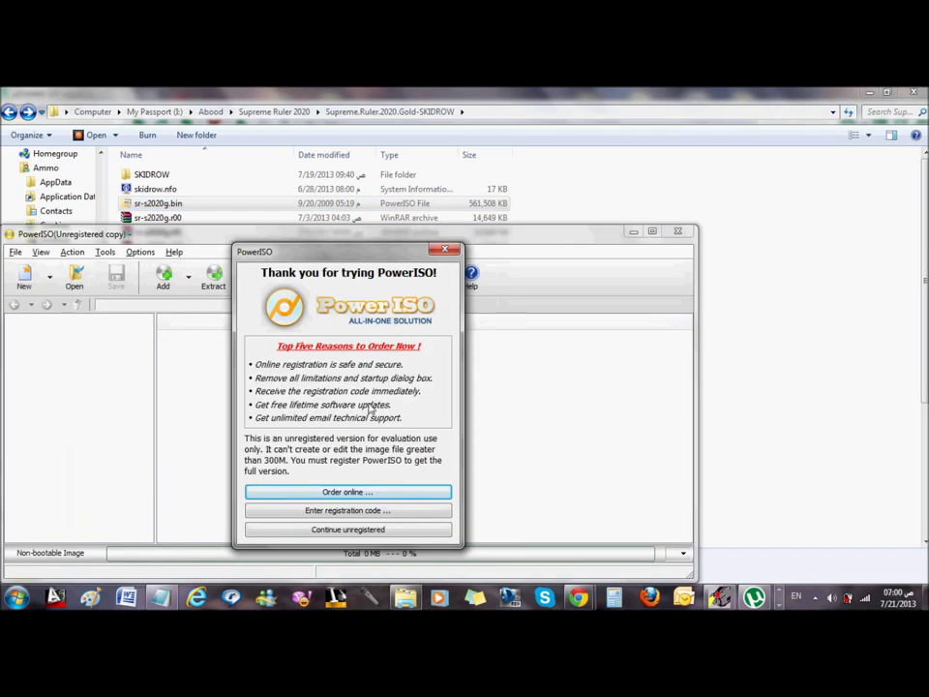
click(380, 531)
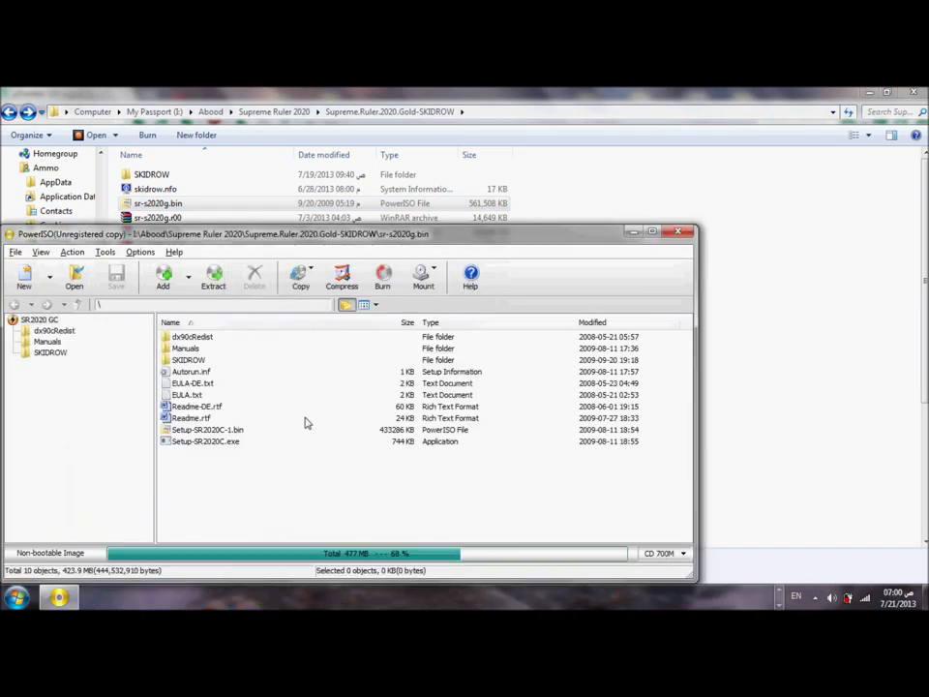
Create a new folder named Bin in the Supreme.Ruler.2020.Gold-SKIDROW folder
right_click(613, 168)
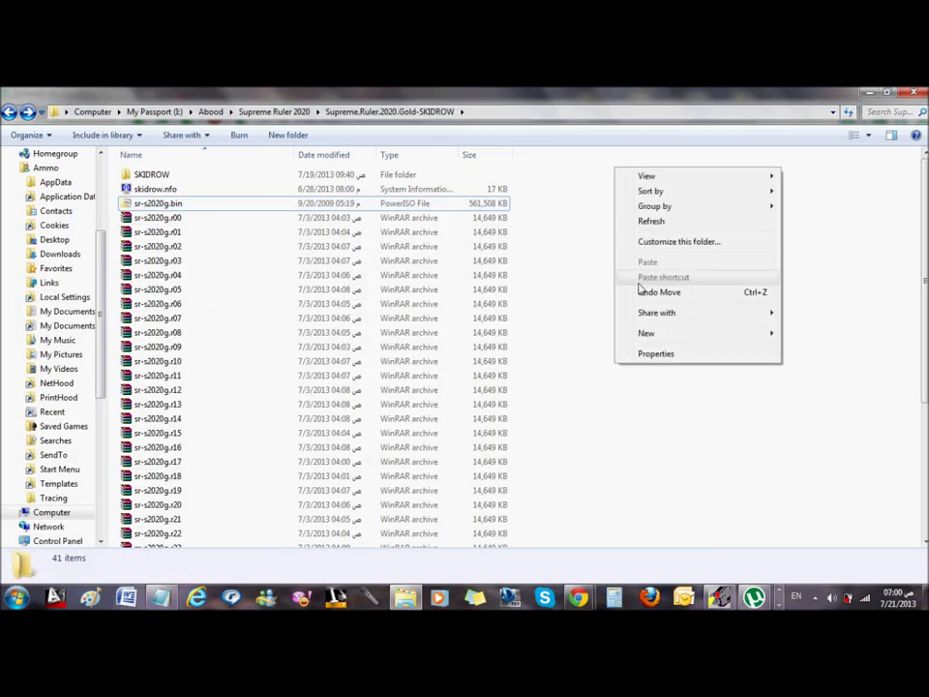
mouse_move(650, 333)
click(546, 333)
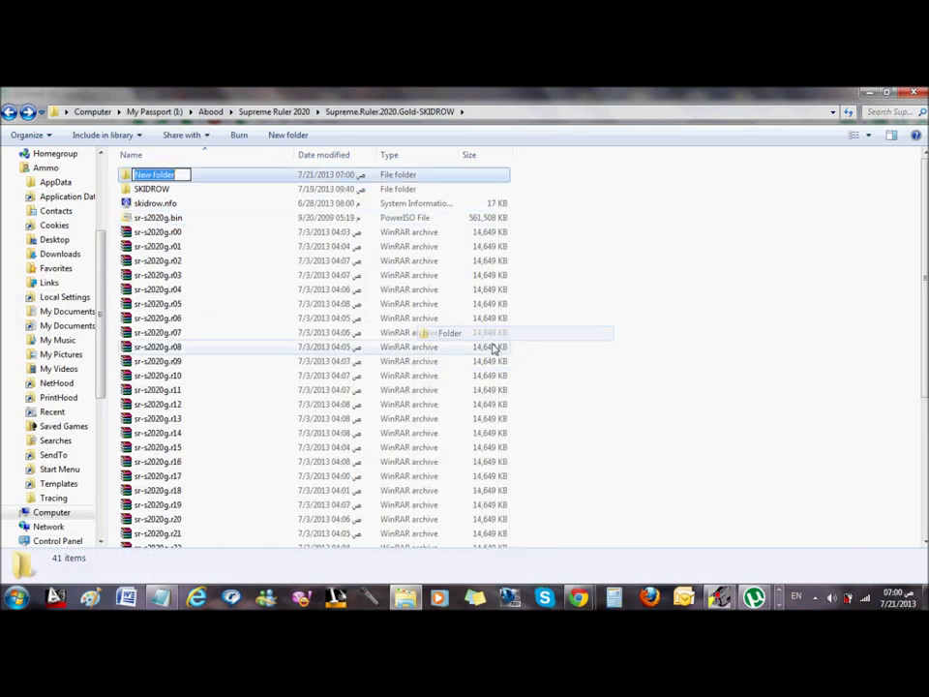
text(Bin)
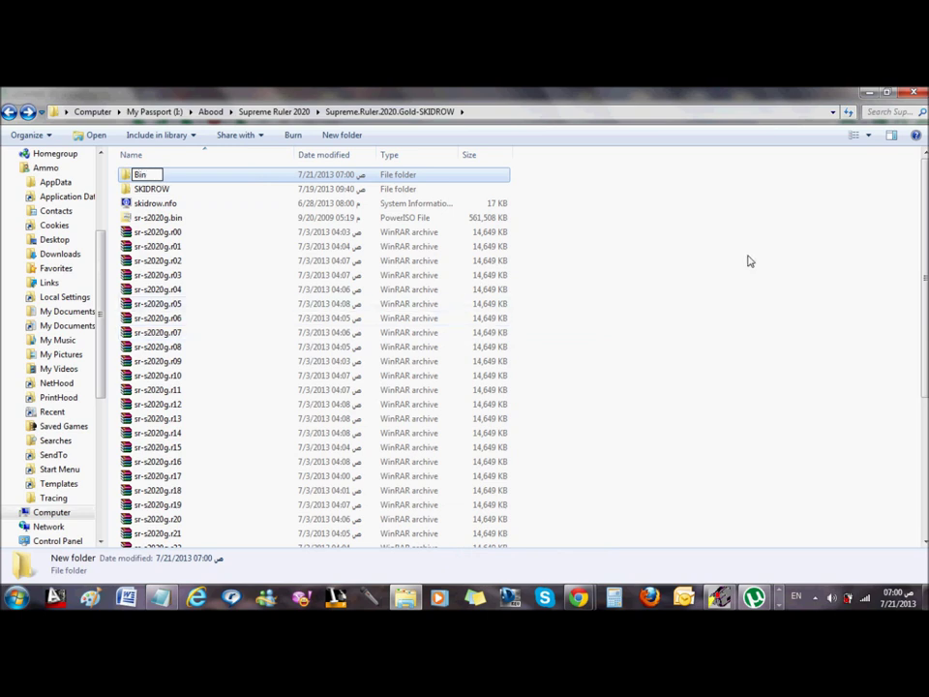
click(751, 261)
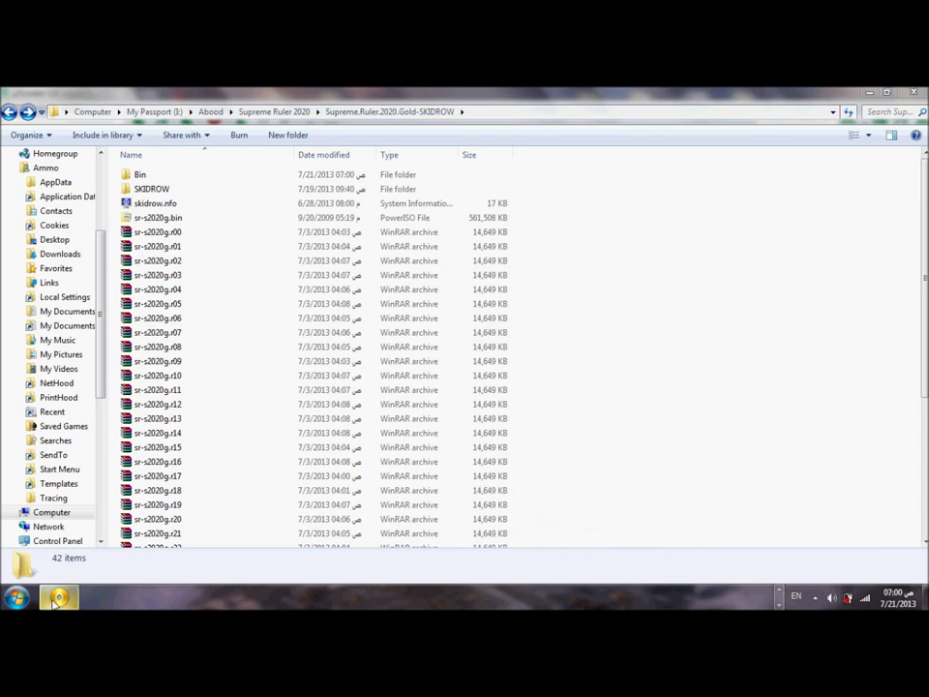
Copy all files and folders of the sr-s2020g.bin image from PowerISO into the Bin folder
drag(256, 492, 225, 441)
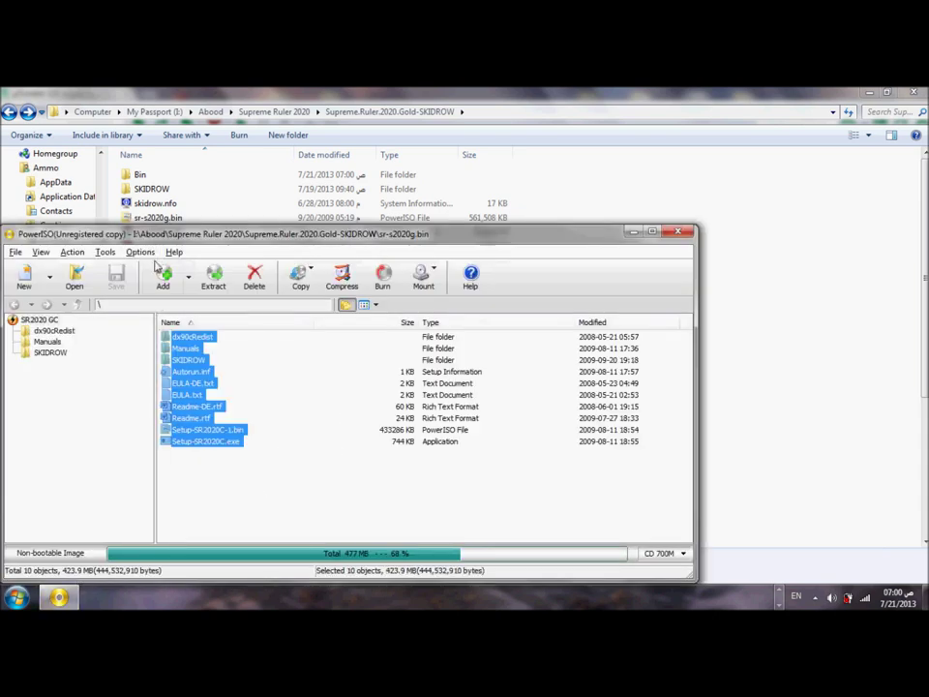
drag(187, 387, 189, 178)
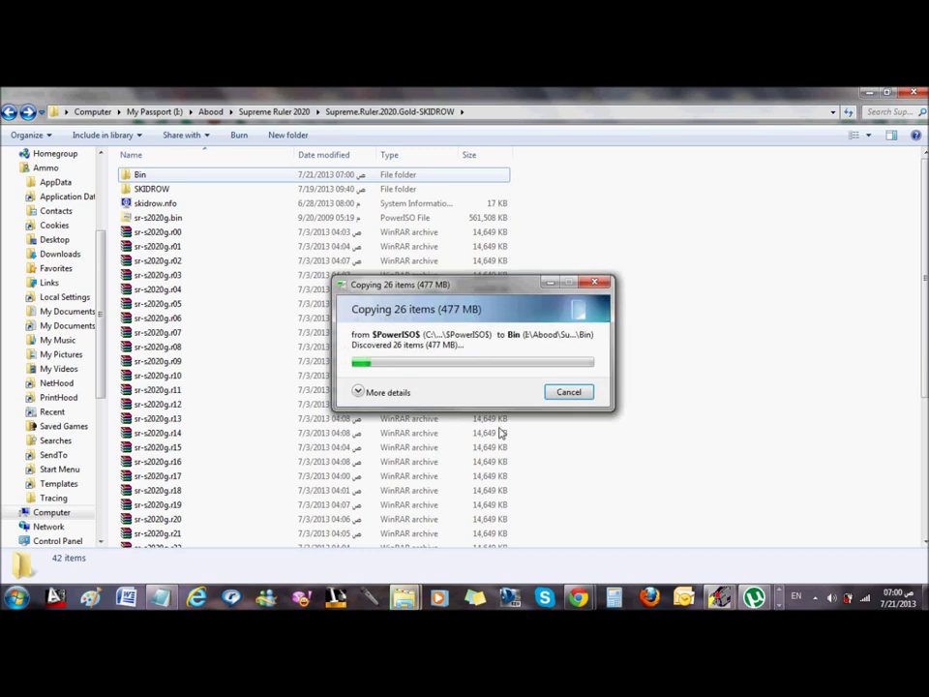
click(387, 392)
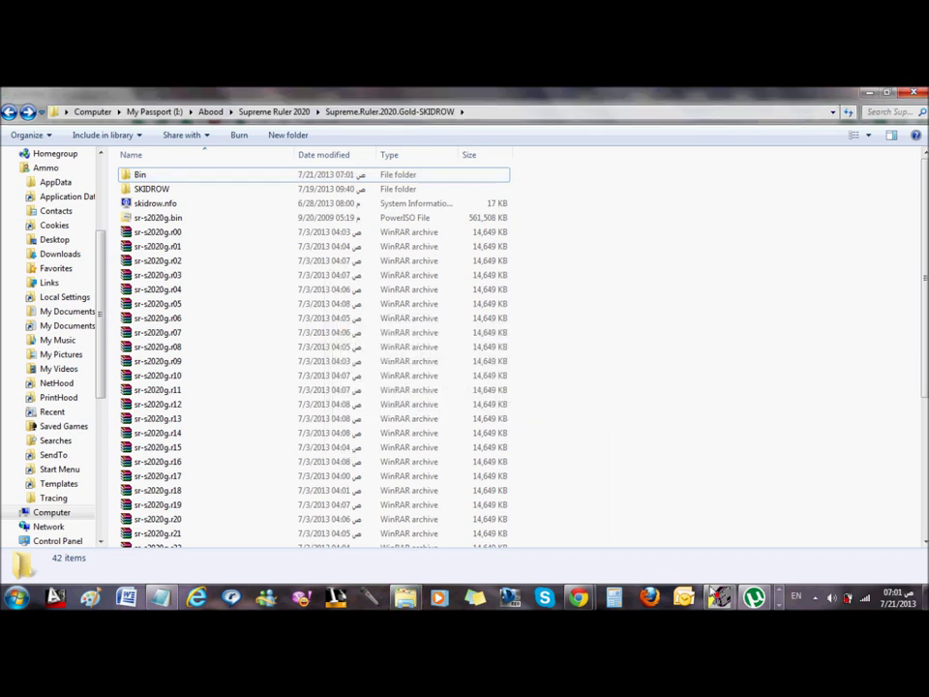
click(716, 594)
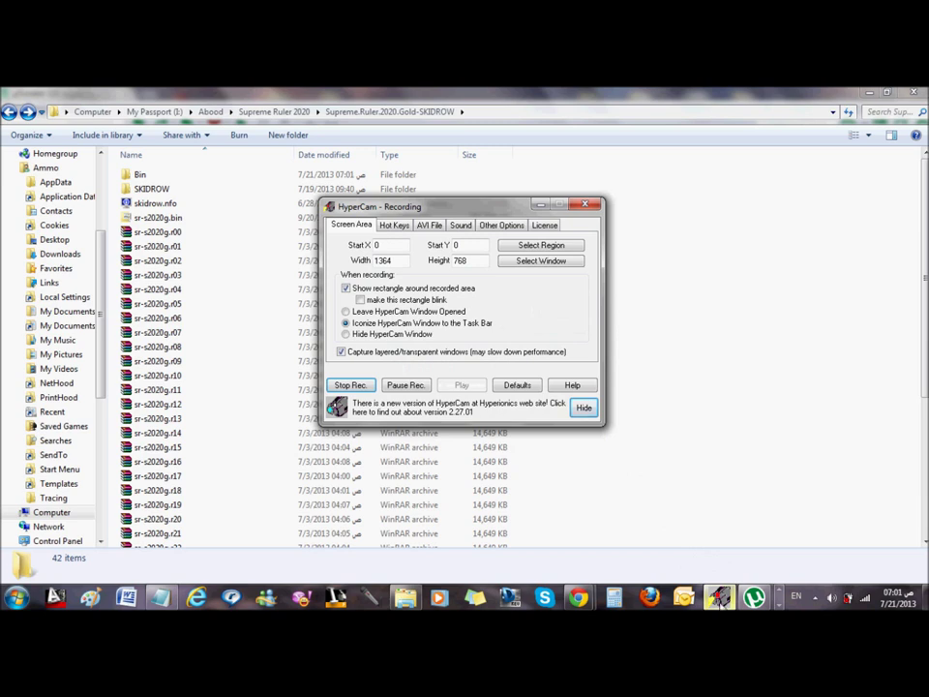
click(716, 594)
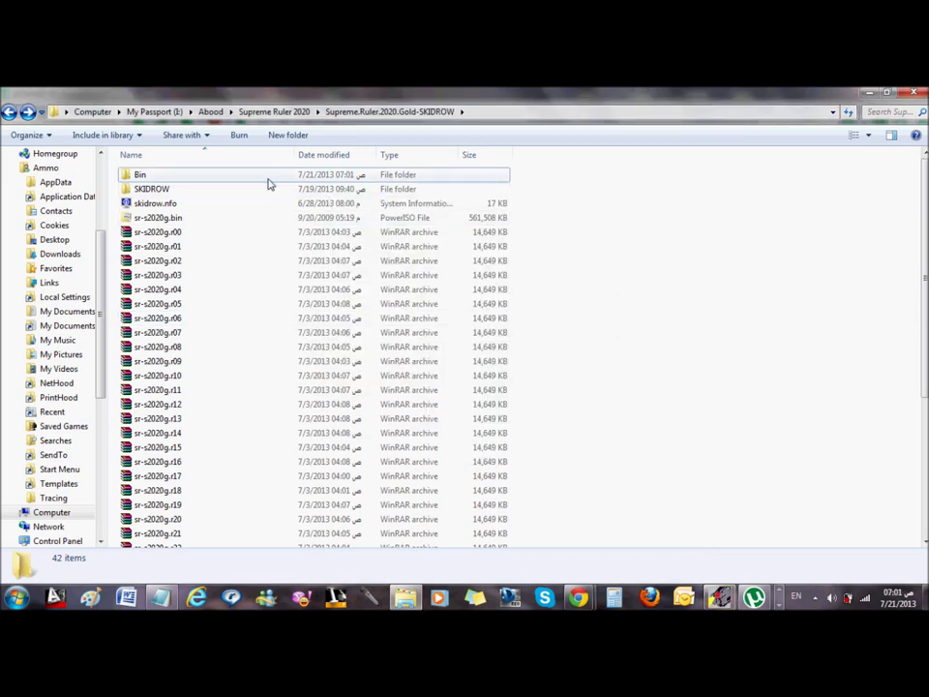
Run Setup-SR2020C.exe from the refreshed Bin folder and close PowerISO
double_click(356, 176)
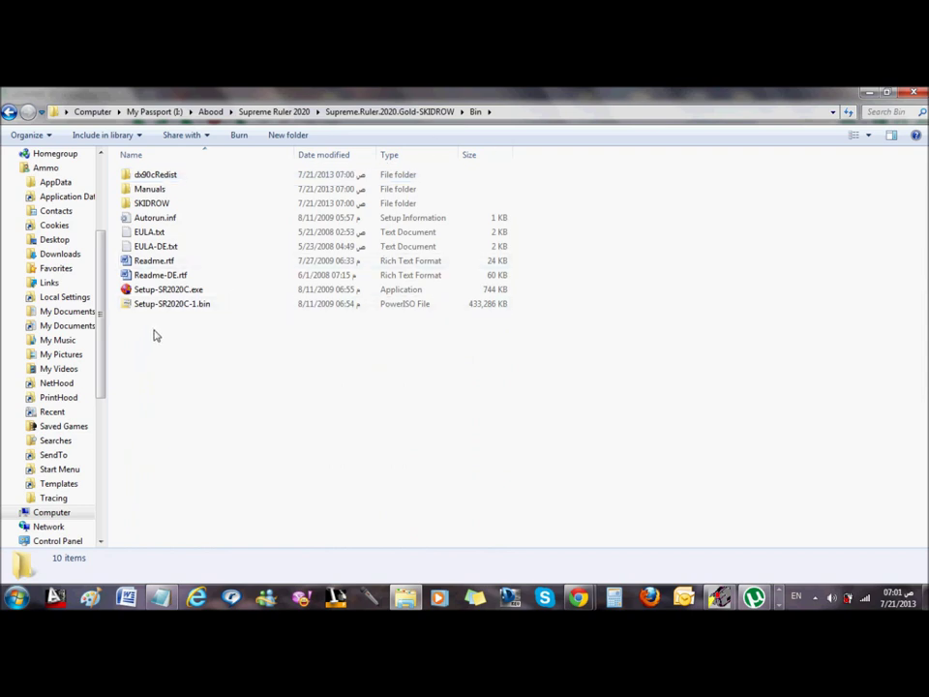
right_click(325, 329)
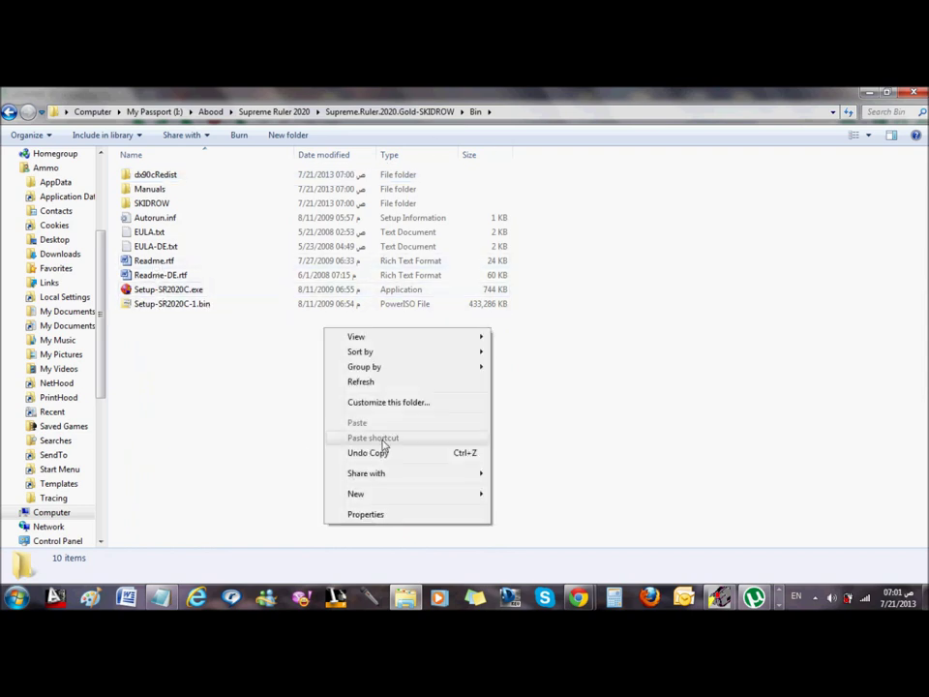
click(361, 382)
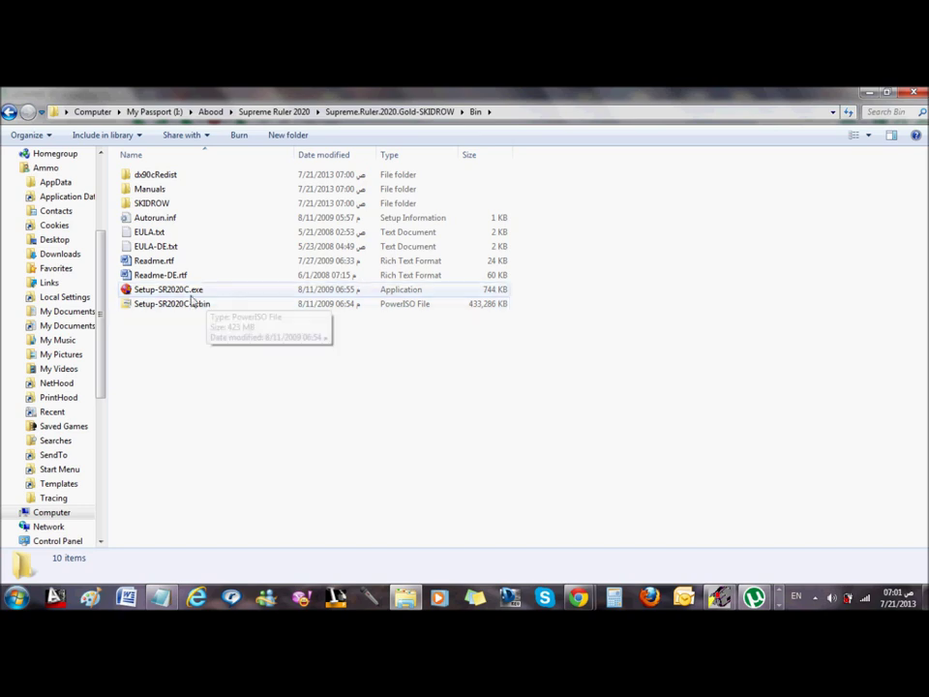
double_click(204, 294)
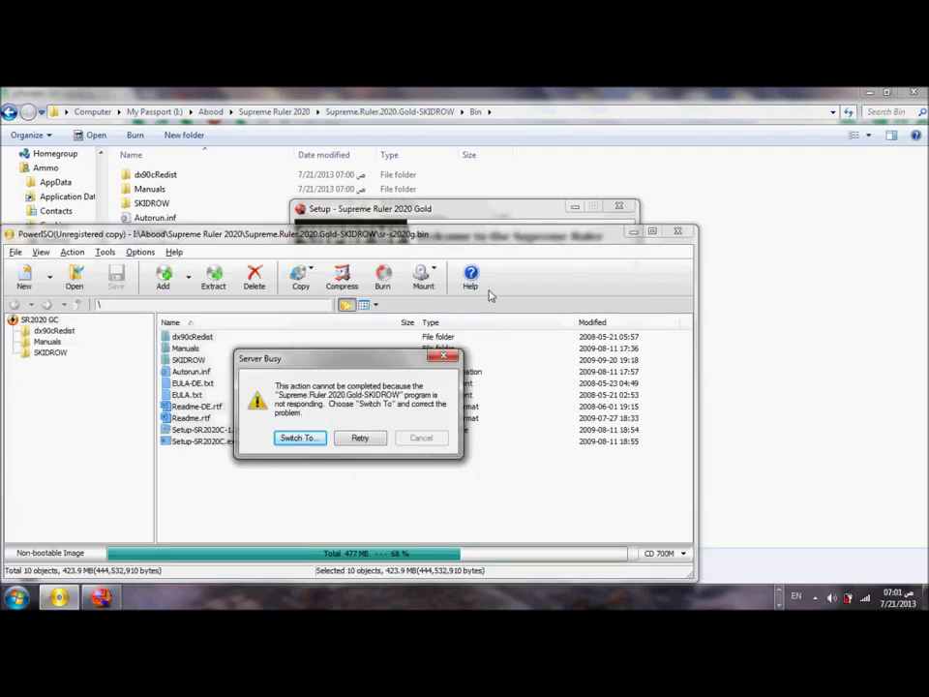
click(363, 439)
click(679, 234)
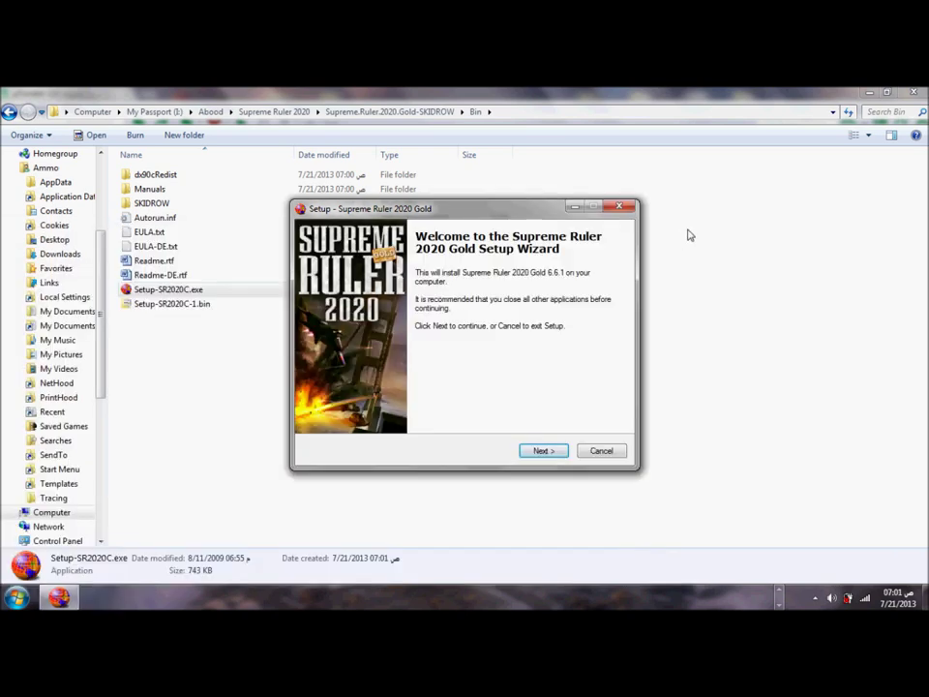
Continue past the setup wizard's welcome page and accept the license agreement
click(542, 451)
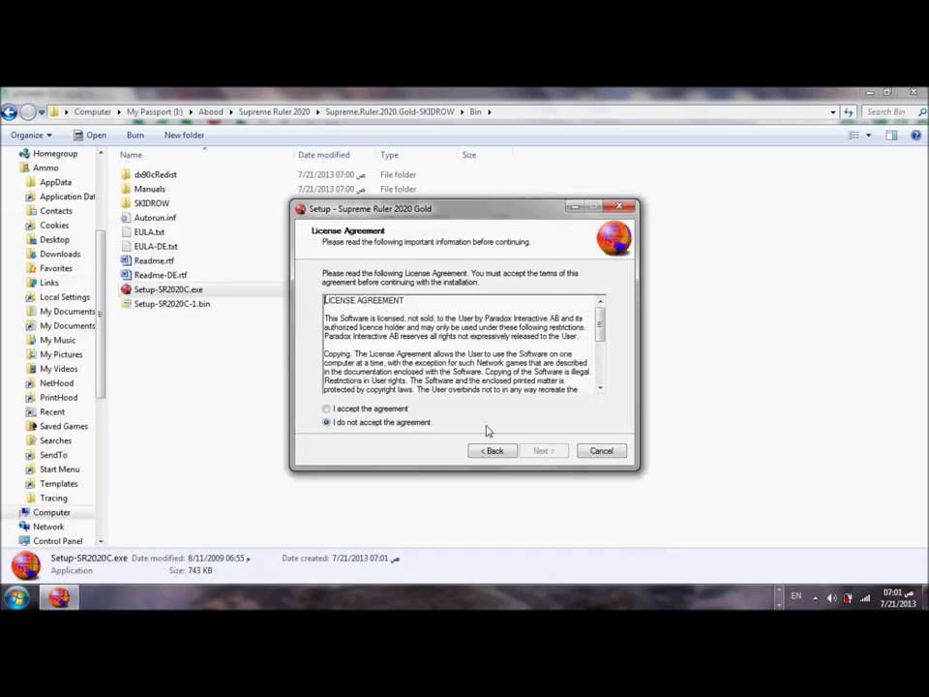
click(327, 408)
click(540, 451)
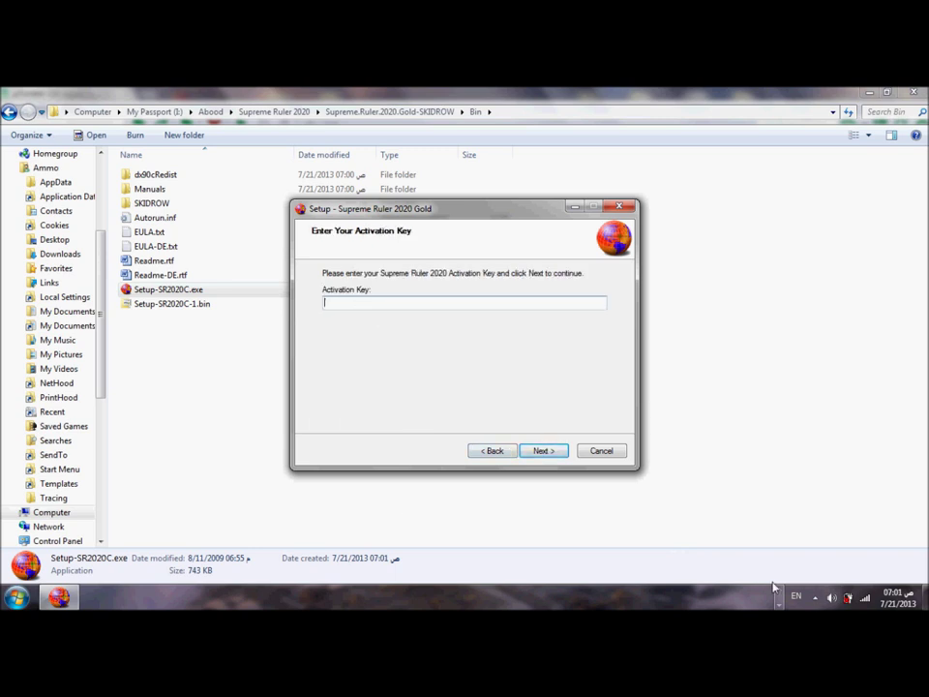
Find and highlight the activation key below the install step in the Notepad notes
click(150, 598)
scroll(164, 449, down, 2)
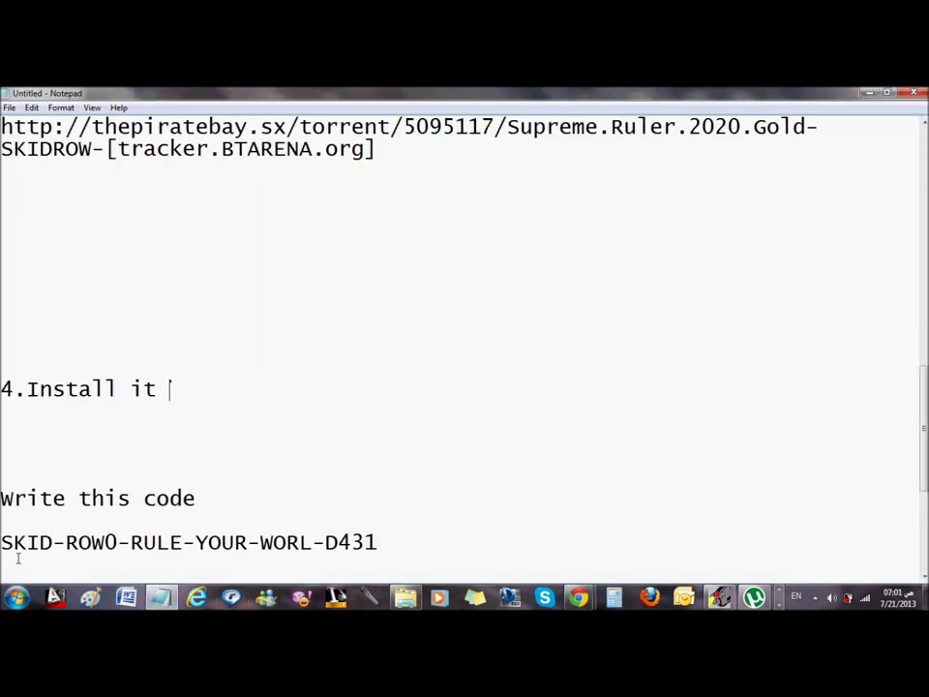
drag(3, 542, 387, 542)
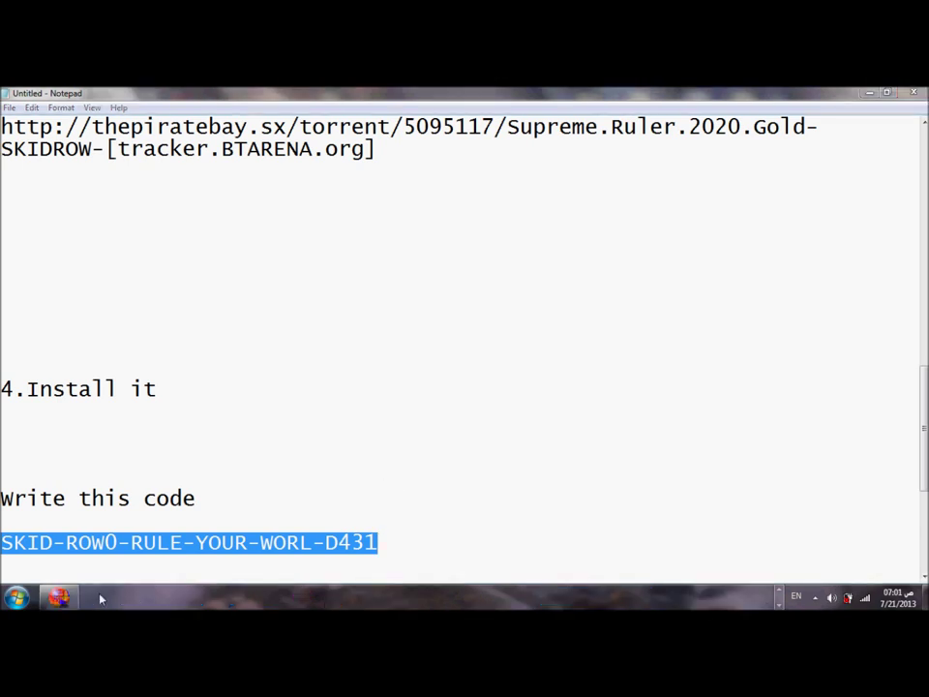
click(62, 597)
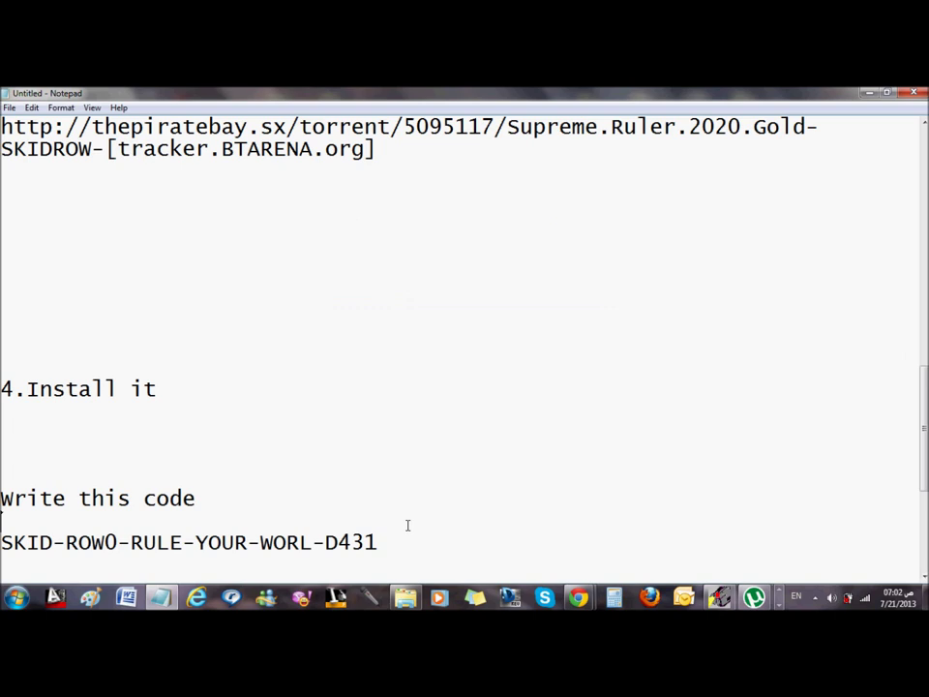
drag(381, 544, 1, 517)
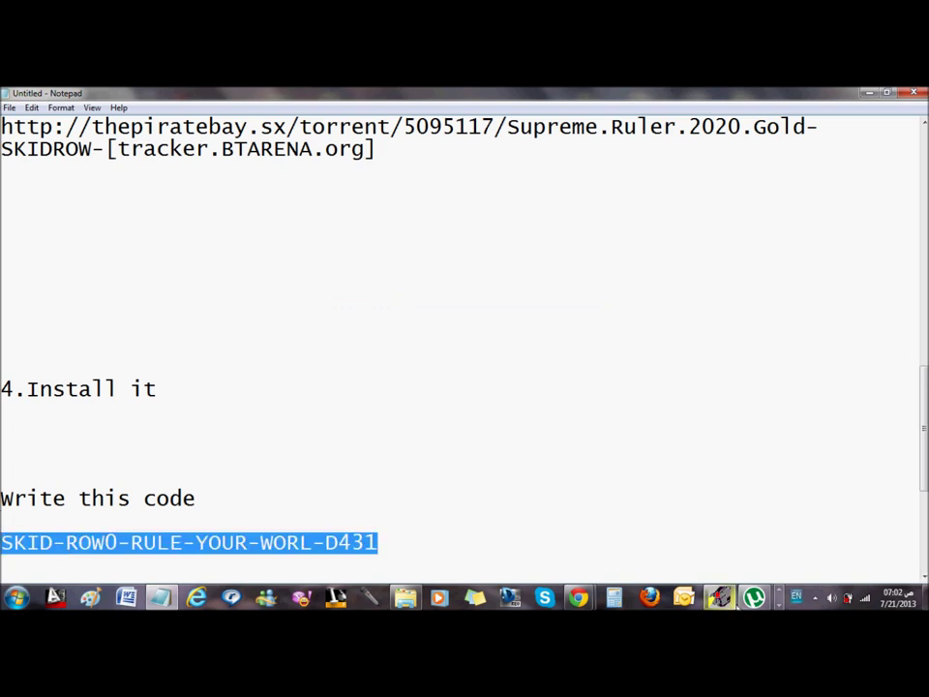
Close the uTorrent window and bring the Supreme Ruler 2020 Gold setup wizard to the front
click(753, 597)
click(910, 97)
click(764, 597)
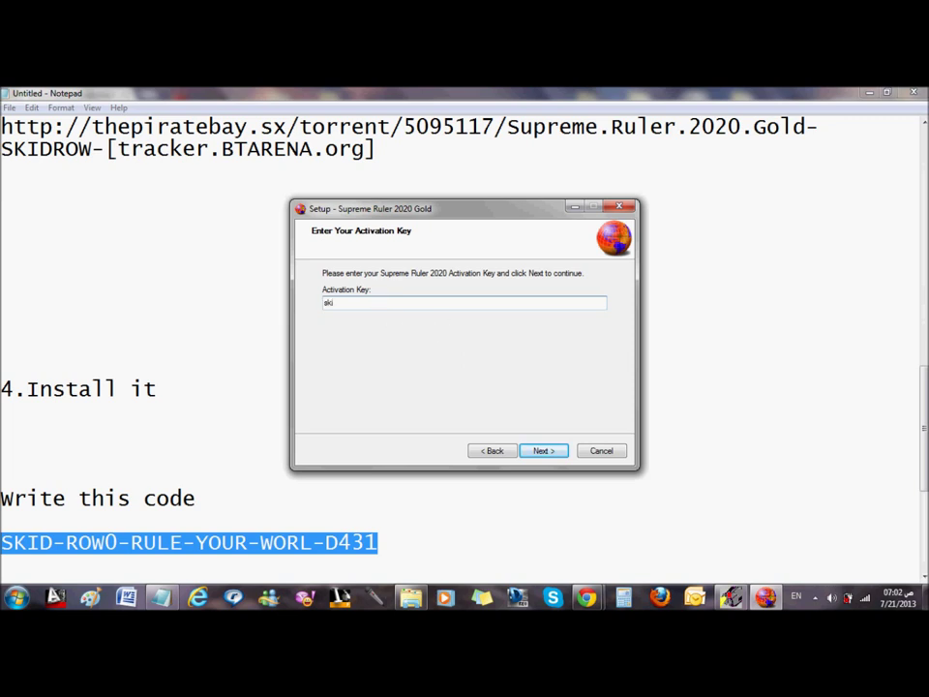
Fill in the activation key from the Notepad notes in the setup wizard and continue to the next page
click(39, 542)
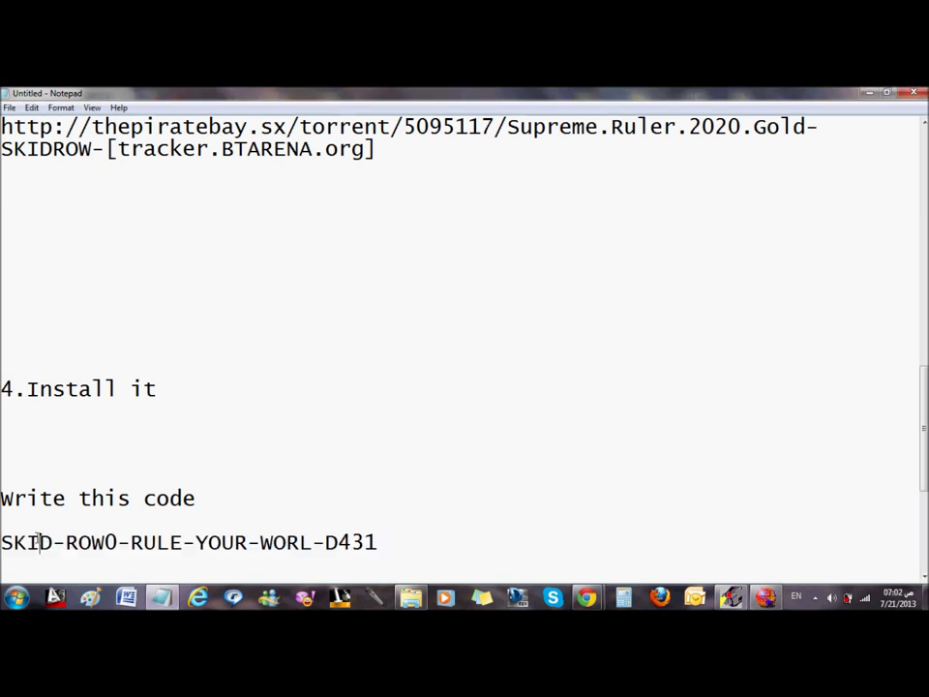
drag(45, 542, 54, 542)
key(ctrl+c)
click(765, 597)
key(ctrl+v)
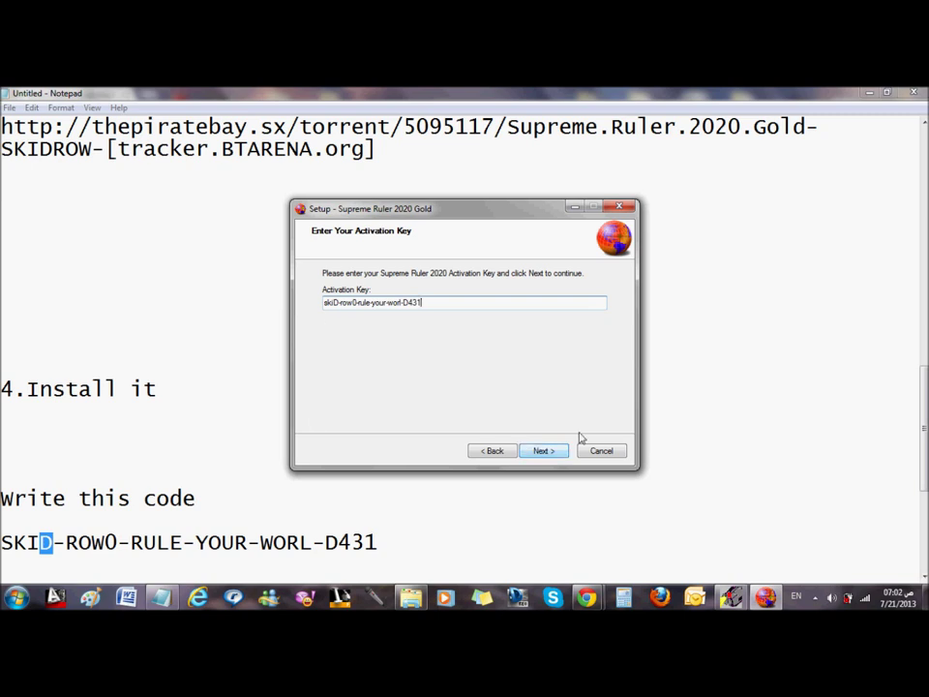
click(545, 452)
Choose Custom Installation, continue to the destination location page, and exit the setup without installing
click(363, 293)
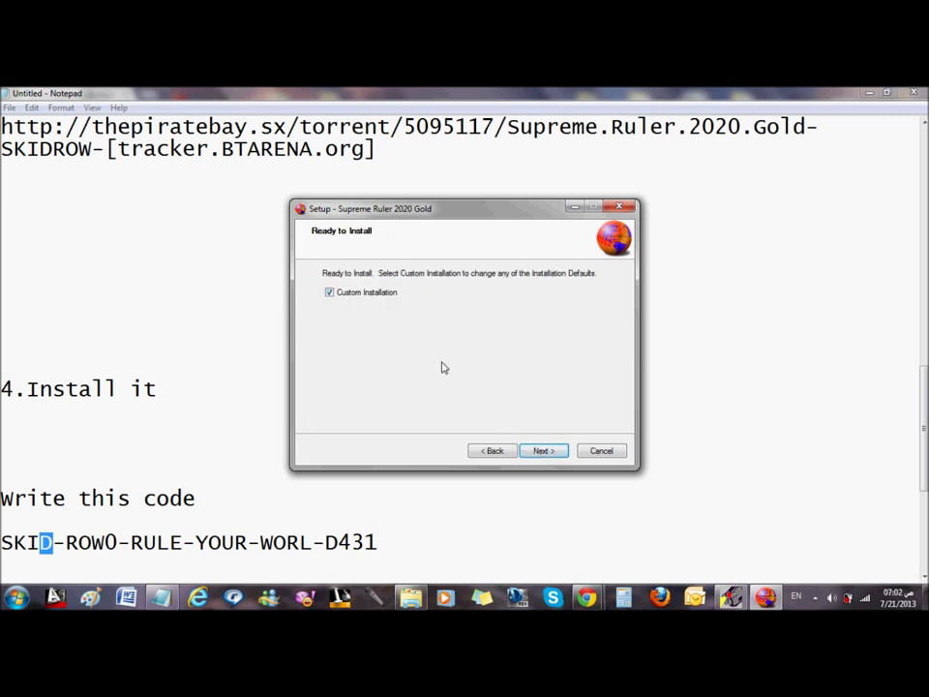
click(544, 451)
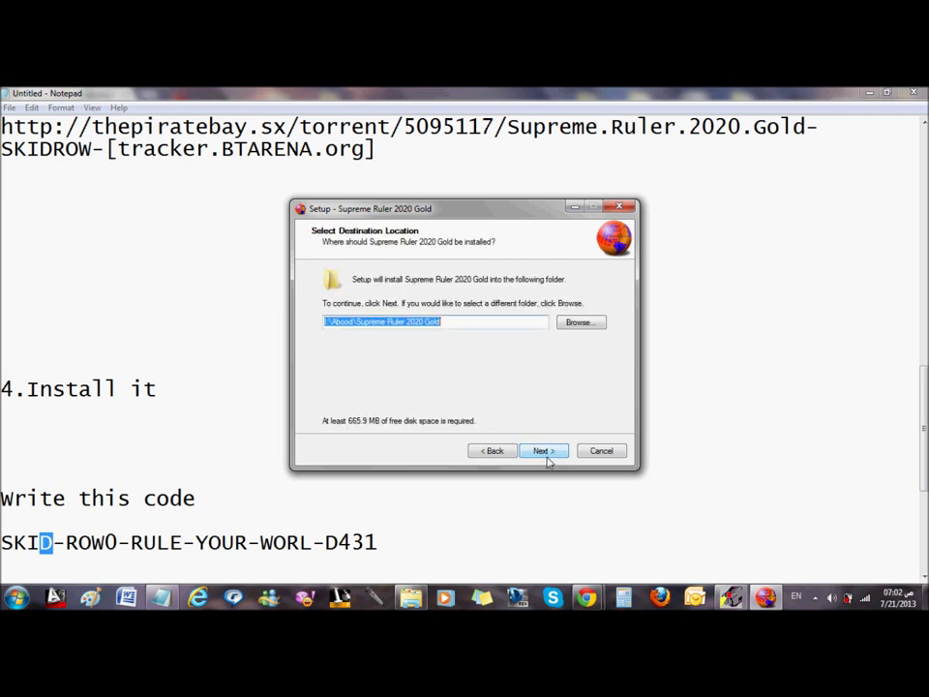
click(612, 452)
click(525, 405)
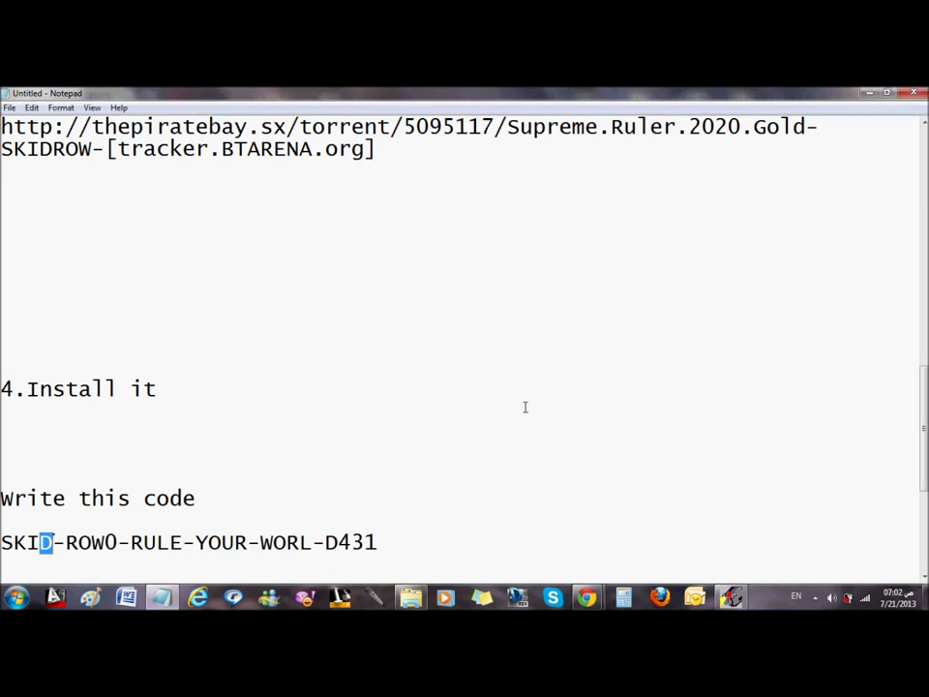
Add the line "now u neeD to crack it :)" below the activation key in the Notepad notes
scroll(526, 407, down, 1)
click(325, 408)
scroll(298, 416, down, 3)
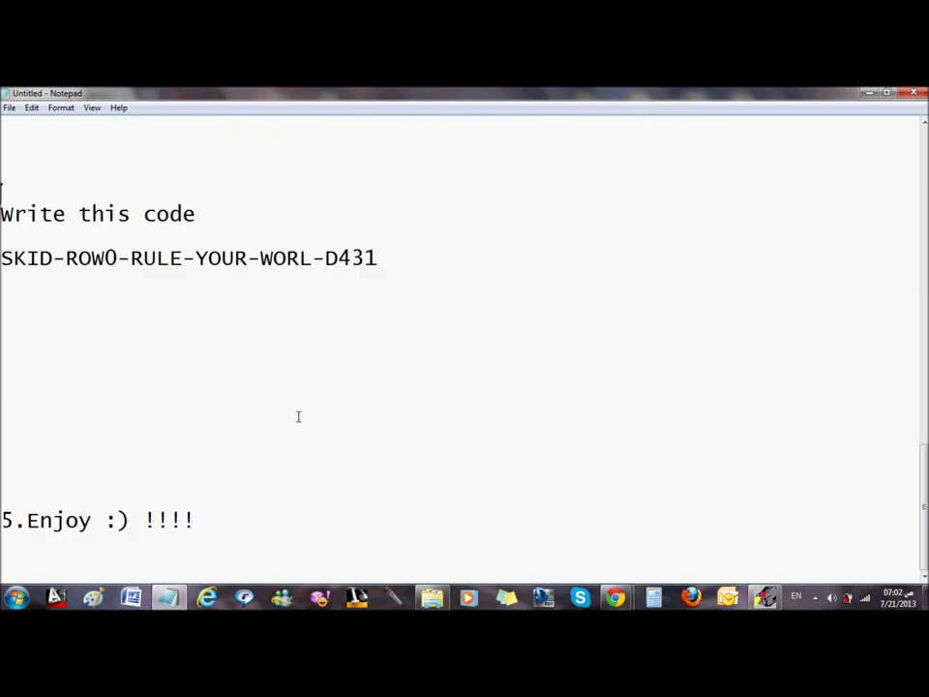
click(146, 398)
click(57, 339)
scroll(24, 319, up, 1)
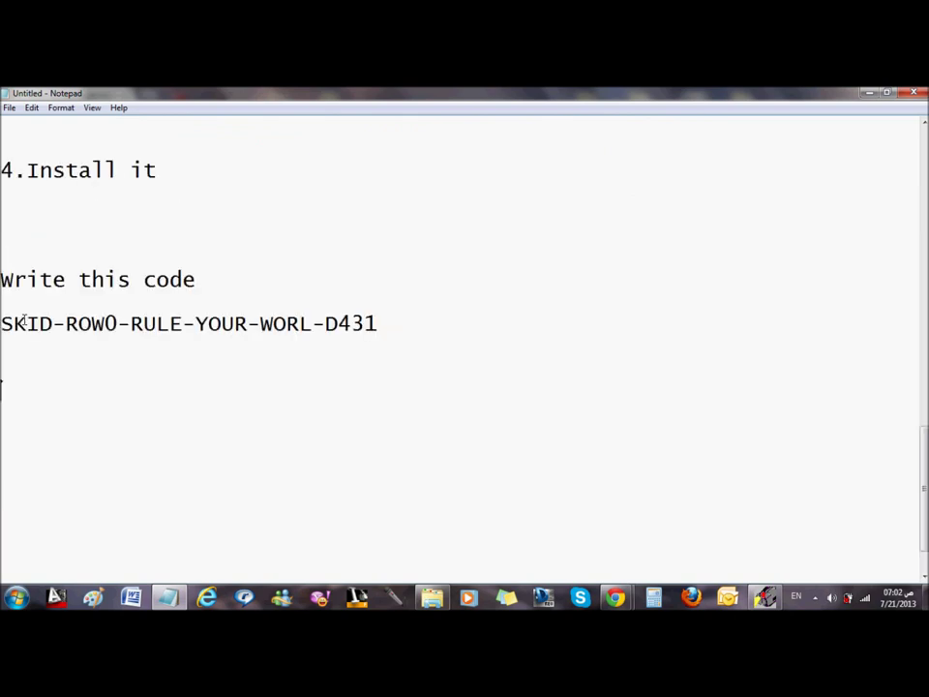
text(now u nee )
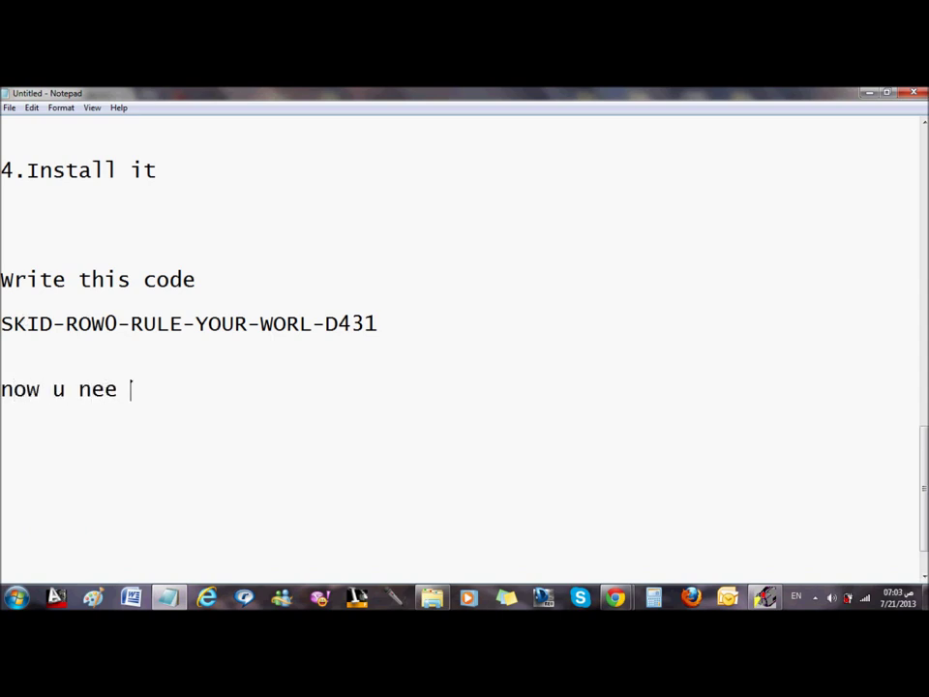
text(D to crack it)
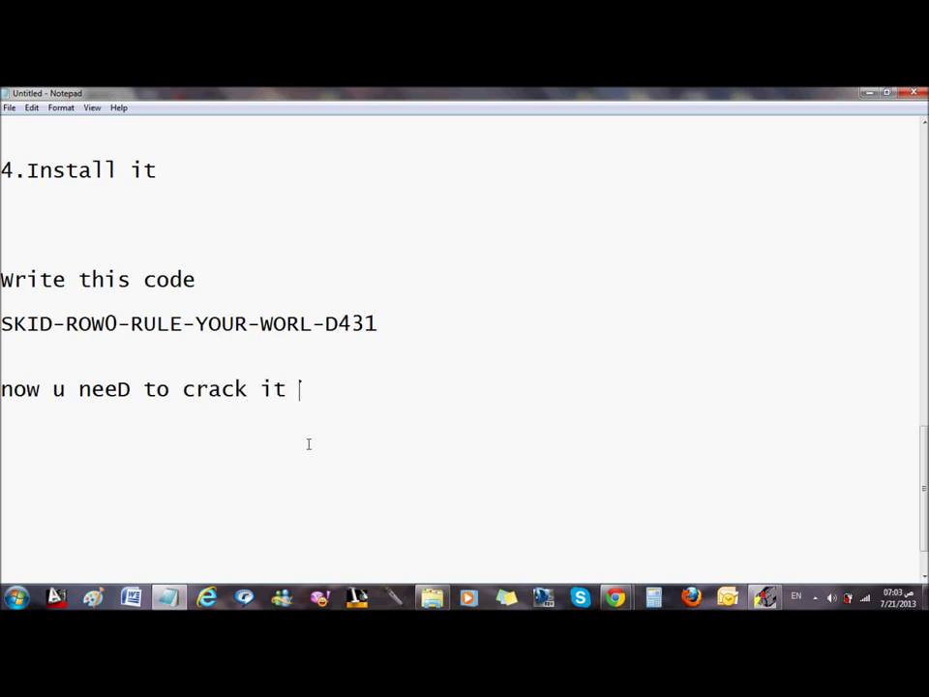
text( :))
Copy SkidRow.dll and SupremeRuler2020GC.exe from the SKIDROW folder inside the Bin folder
key(alt+Tab)
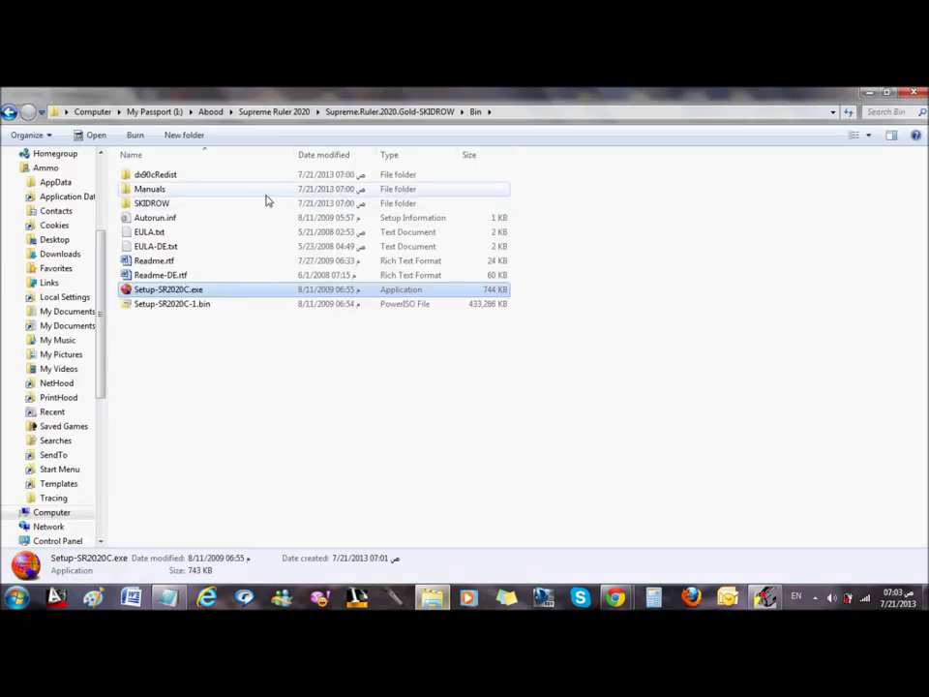
double_click(176, 204)
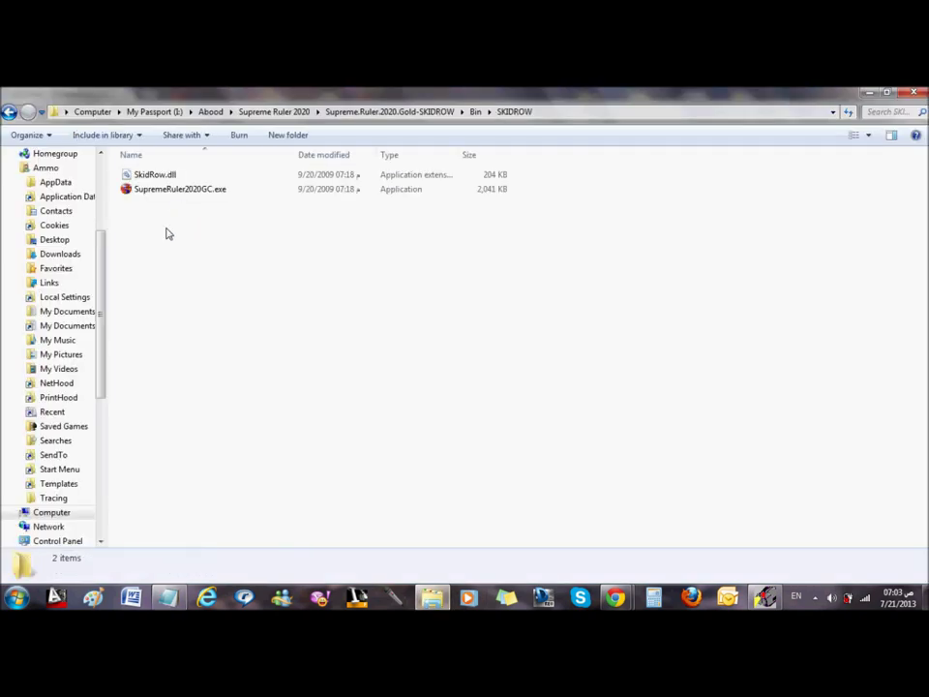
drag(295, 281, 178, 201)
drag(198, 253, 150, 175)
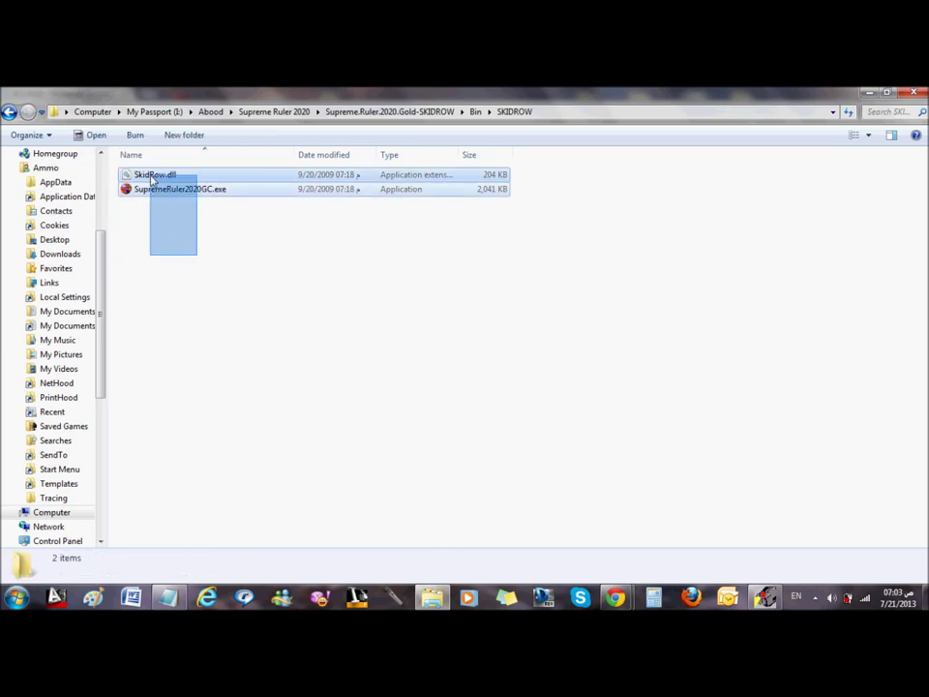
right_click(165, 182)
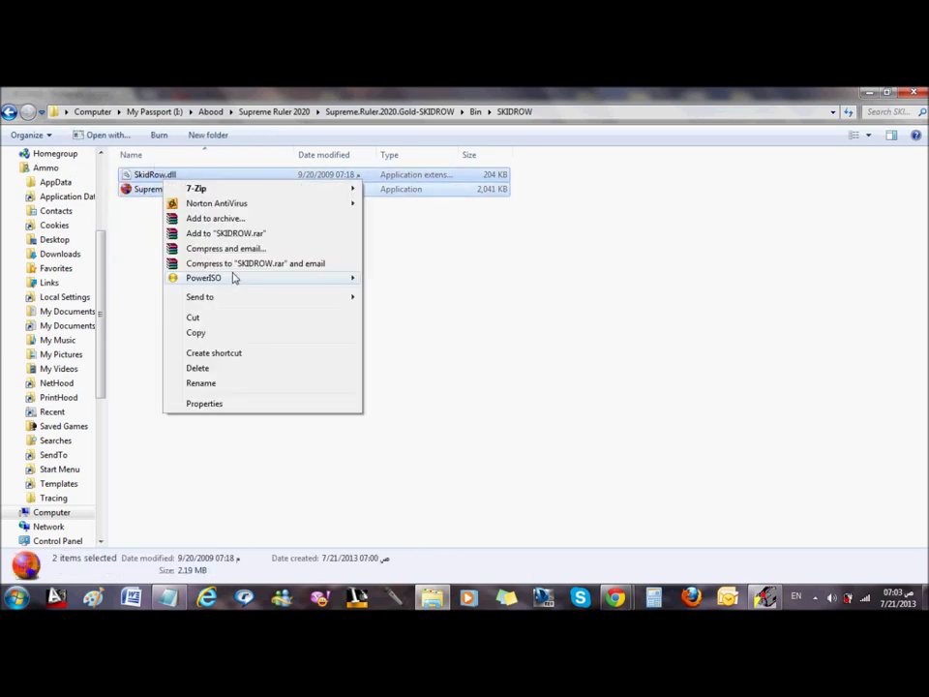
click(229, 333)
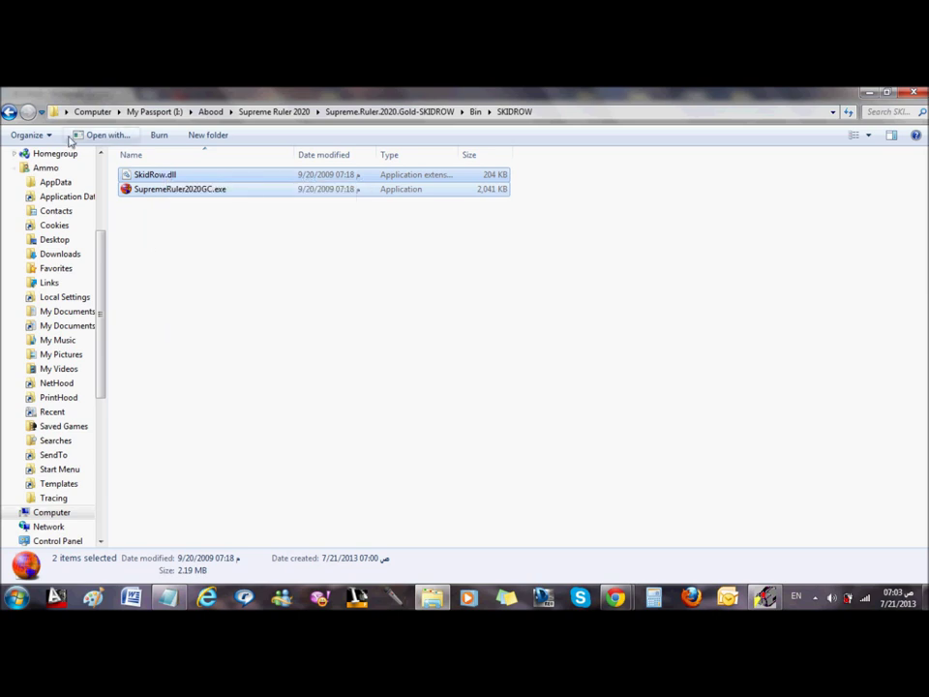
Try to paste the two copied files into the Supreme Ruler 2020 Gold folder, cancelling at the file replacement choice
click(10, 113)
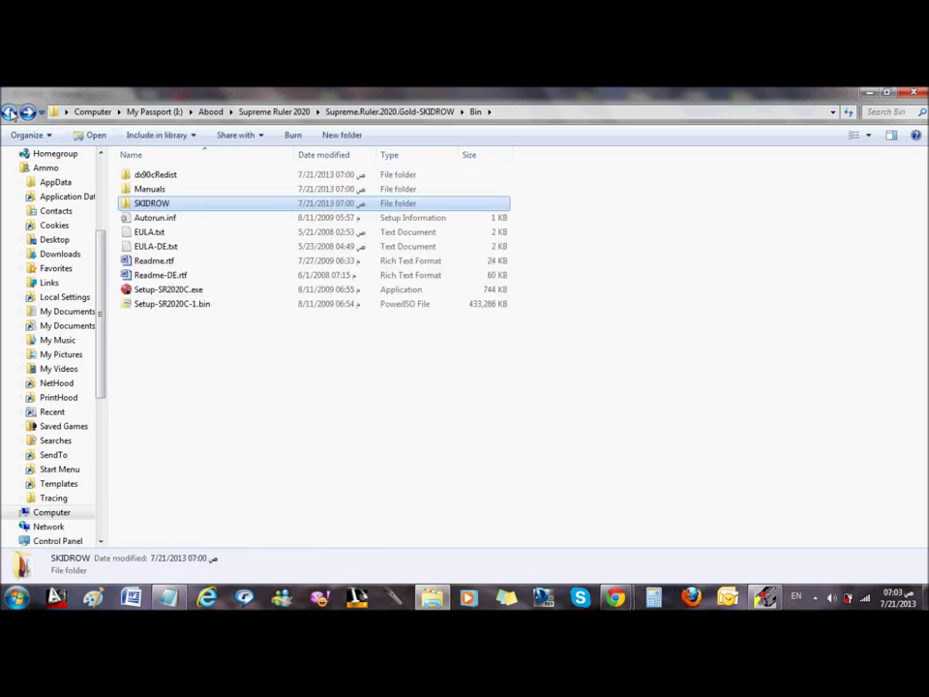
click(10, 112)
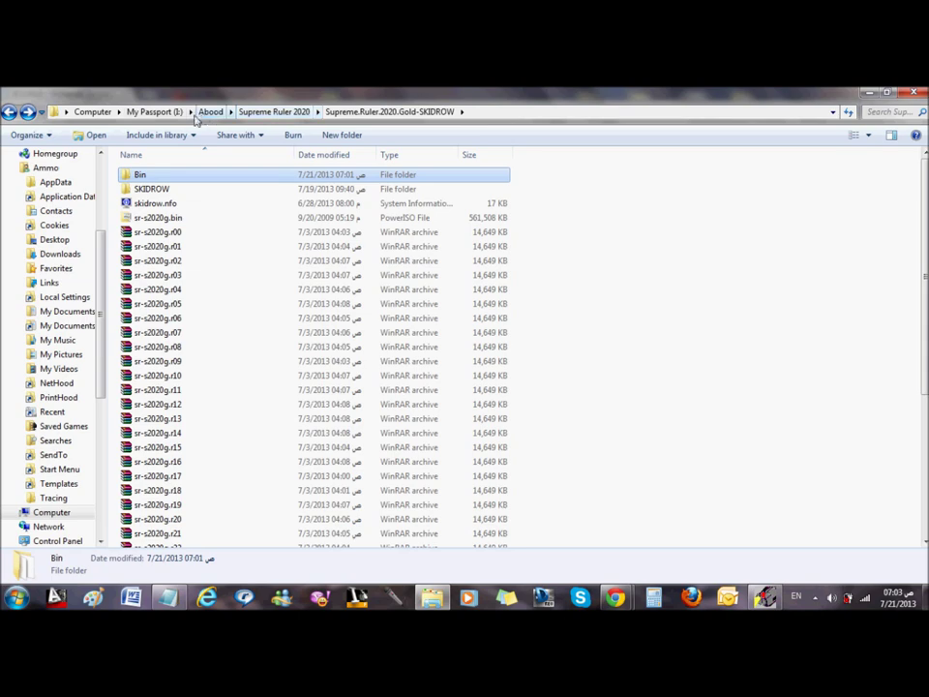
click(208, 114)
scroll(241, 238, down, 2)
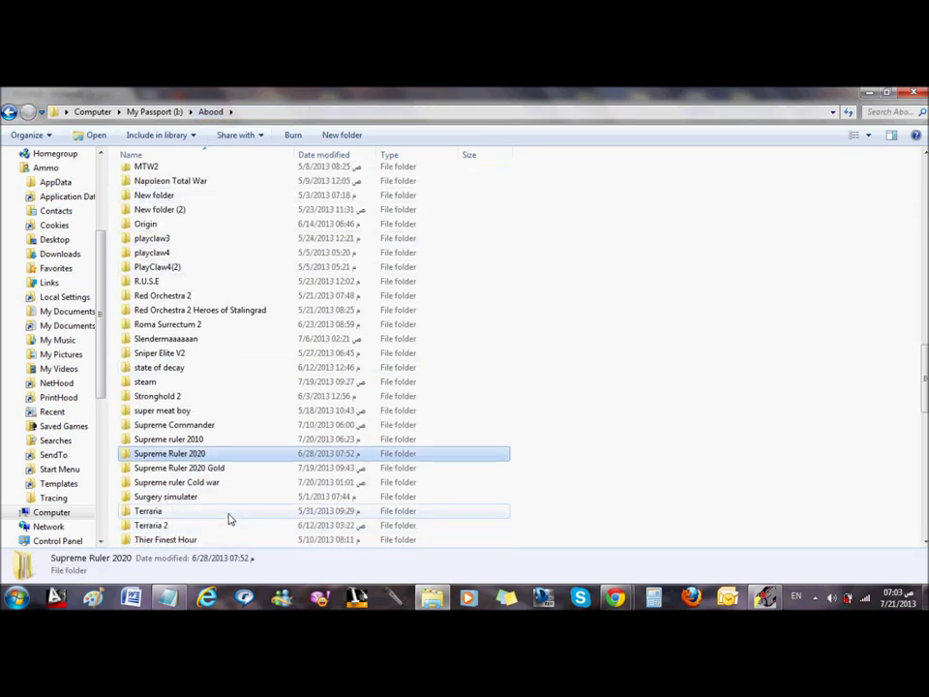
double_click(214, 470)
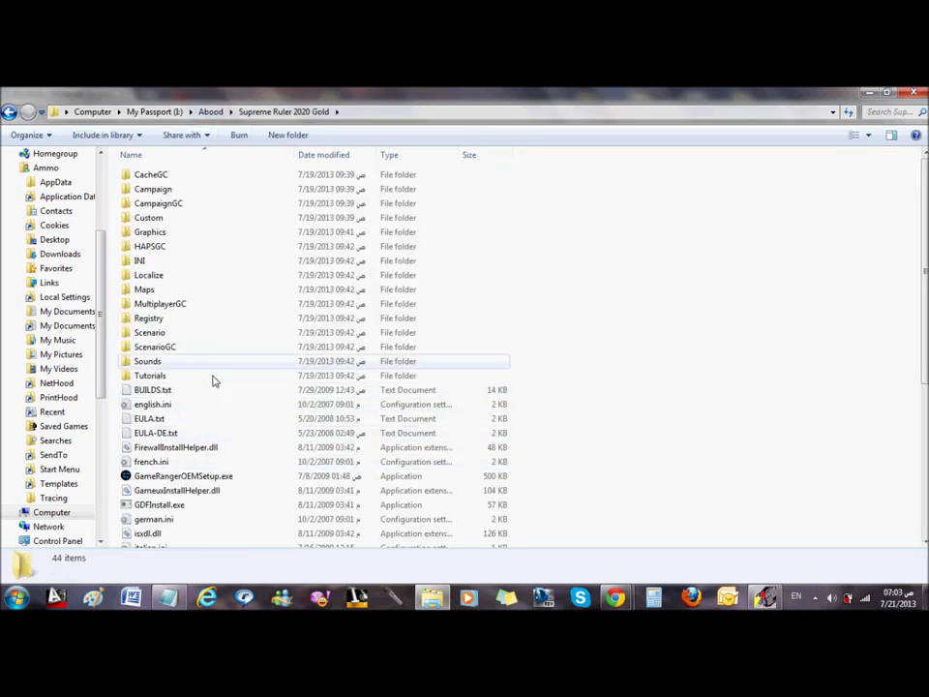
scroll(680, 332, down, 4)
scroll(681, 332, down, 2)
right_click(680, 329)
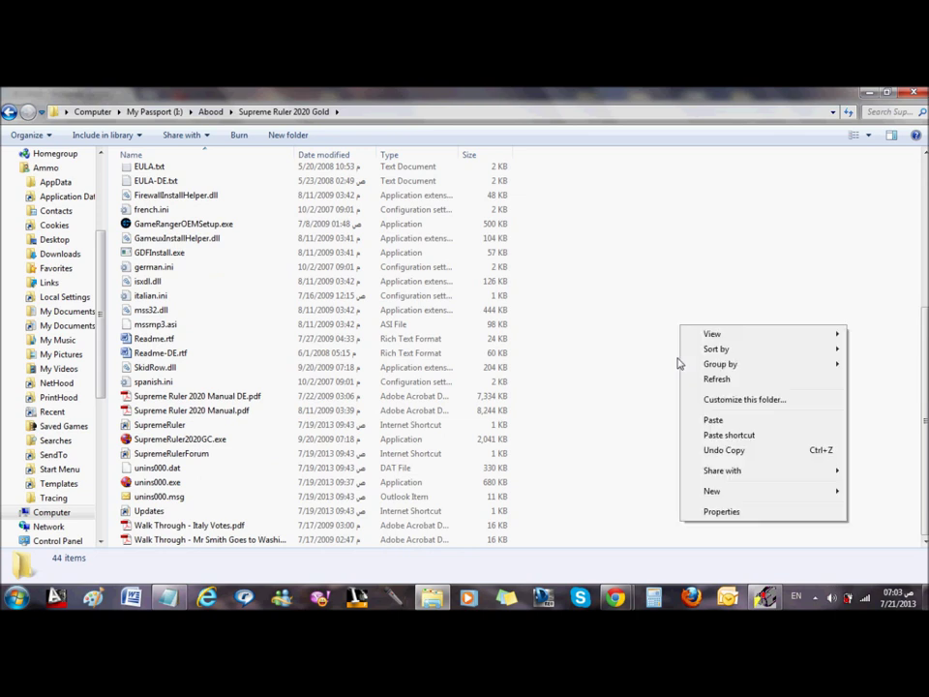
click(711, 421)
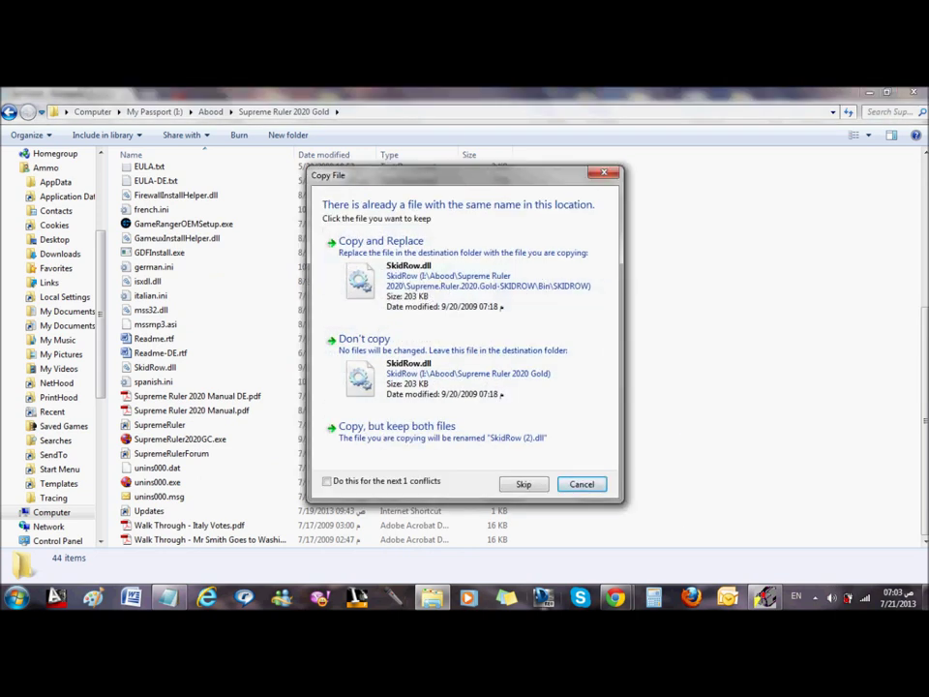
click(582, 484)
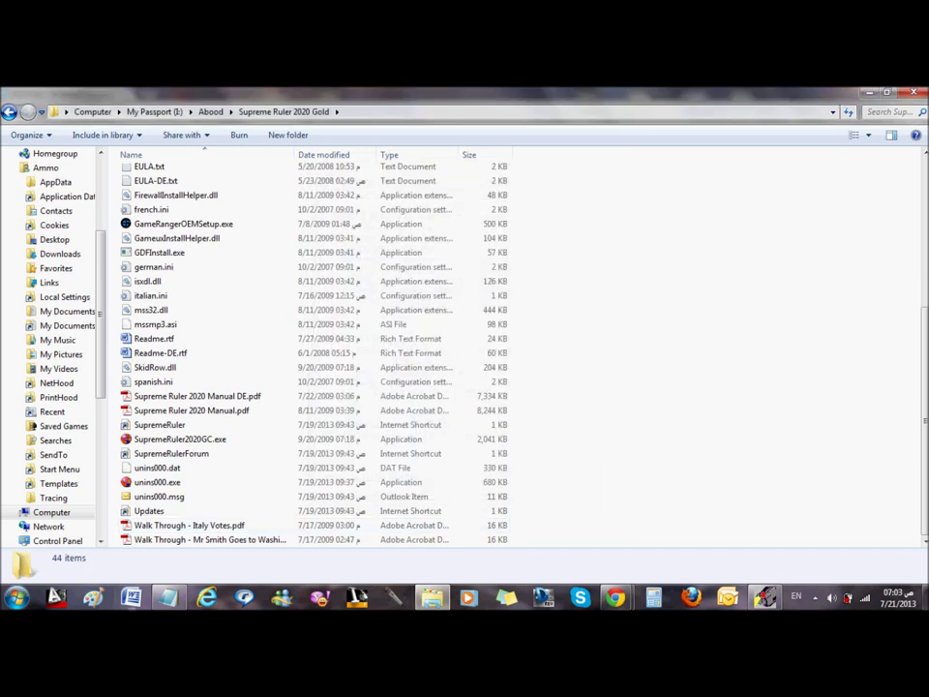
Add the line "copy anD replace it ." below the crack line in the Notepad notes
click(165, 599)
click(159, 484)
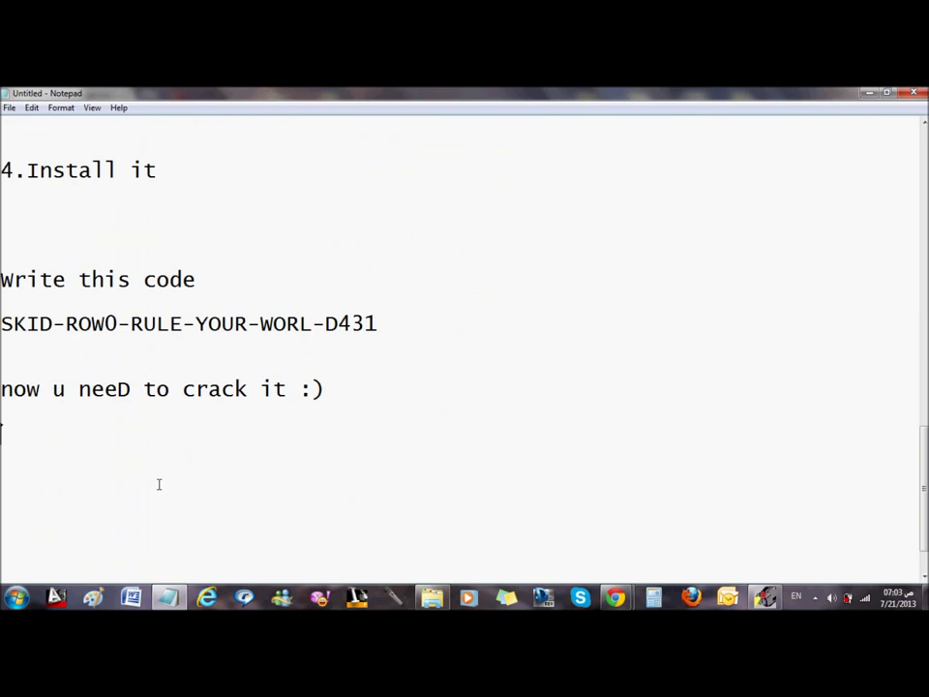
text(copy an)
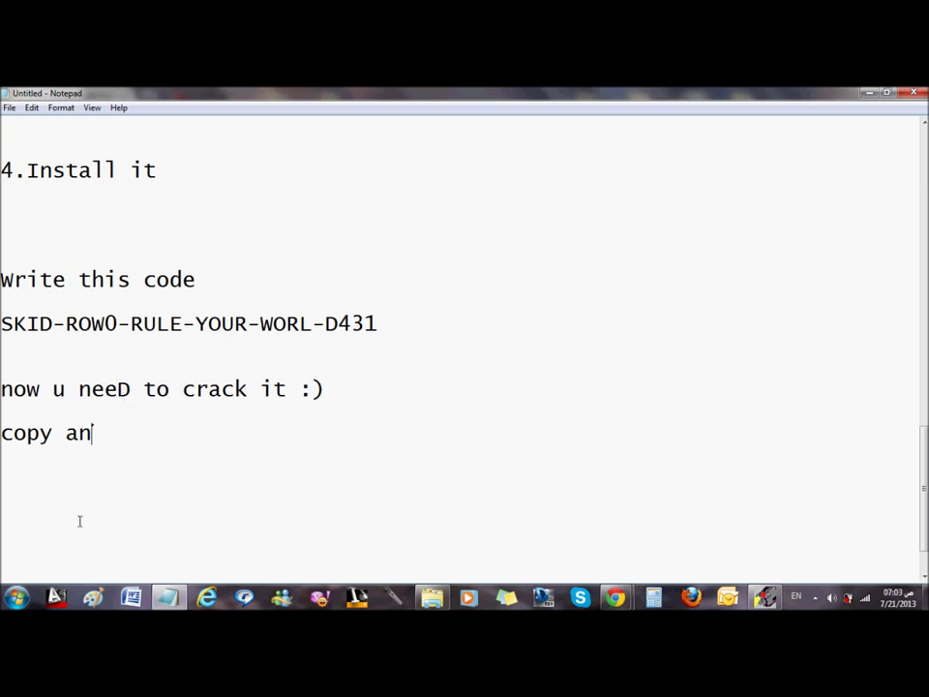
drag(117, 388, 131, 388)
click(125, 423)
text(D replace)
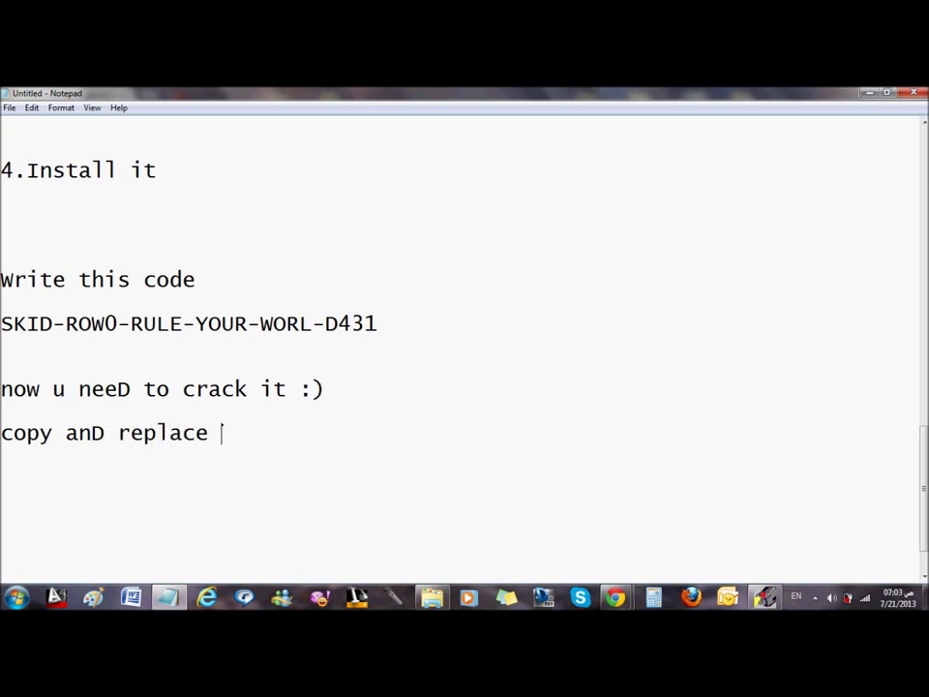
text( it .)
Highlight the closing line "5.Enjoy :) !!!!" in the notes and clear the selection
scroll(279, 365, down, 1)
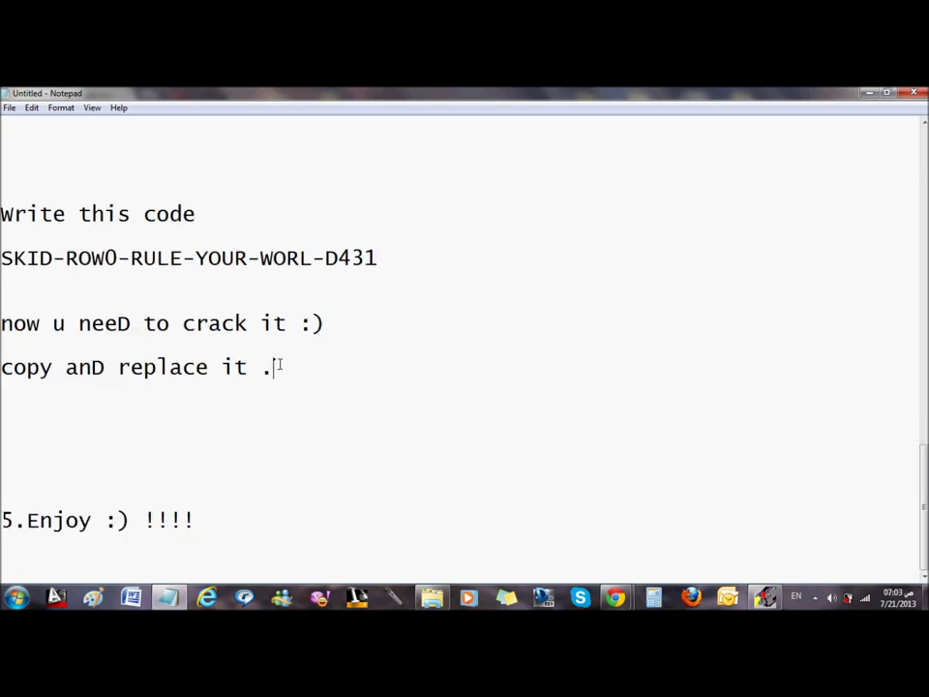
drag(195, 527, 1, 521)
click(290, 491)
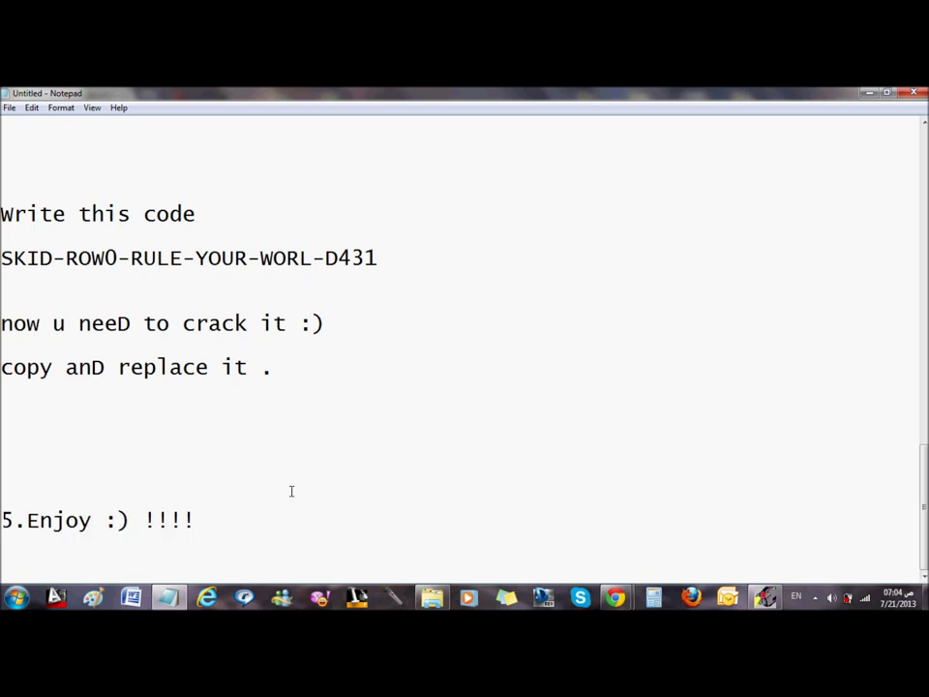